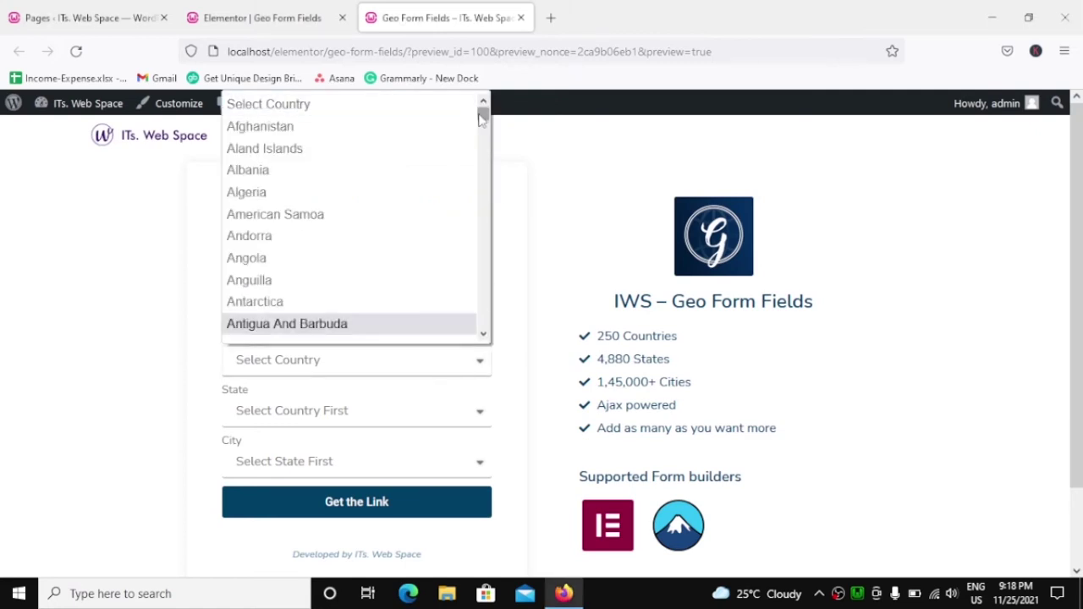
# Step: Choose India as the country in the download form preview
pyautogui.moveTo(483, 113); pyautogui.dragTo(500, 336)
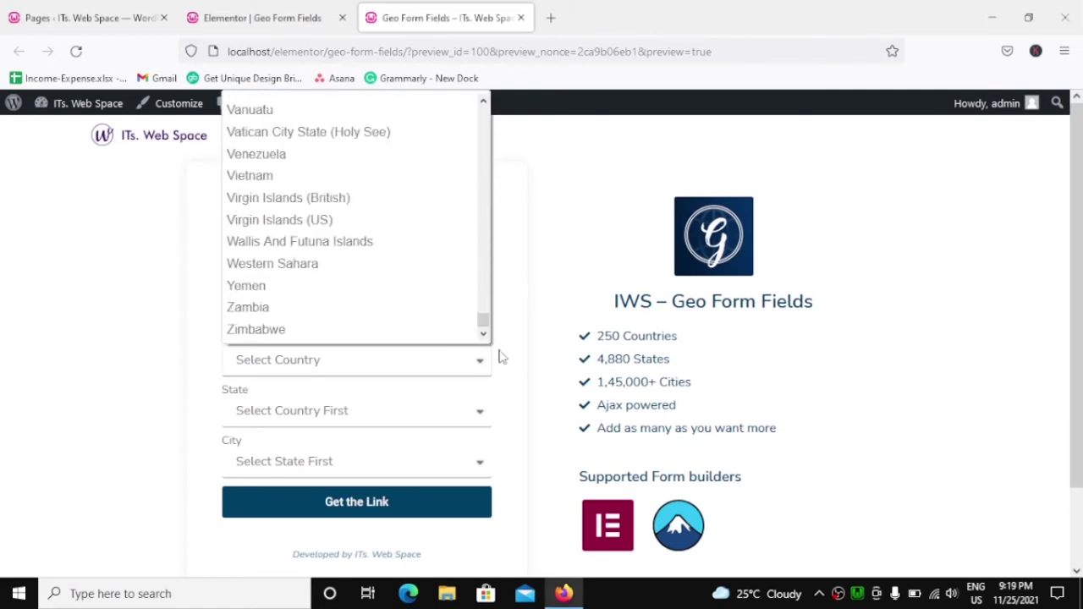
pyautogui.write('india')
pyautogui.press('Return')
pyautogui.click(398, 410)
# Step: Choose Gujarat as the state and look through the city list without picking a city
pyautogui.scroll(-2, 454, 126)
pyautogui.moveTo(496, 175); pyautogui.dragTo(496, 266)
pyautogui.scroll(10, 415, 229)
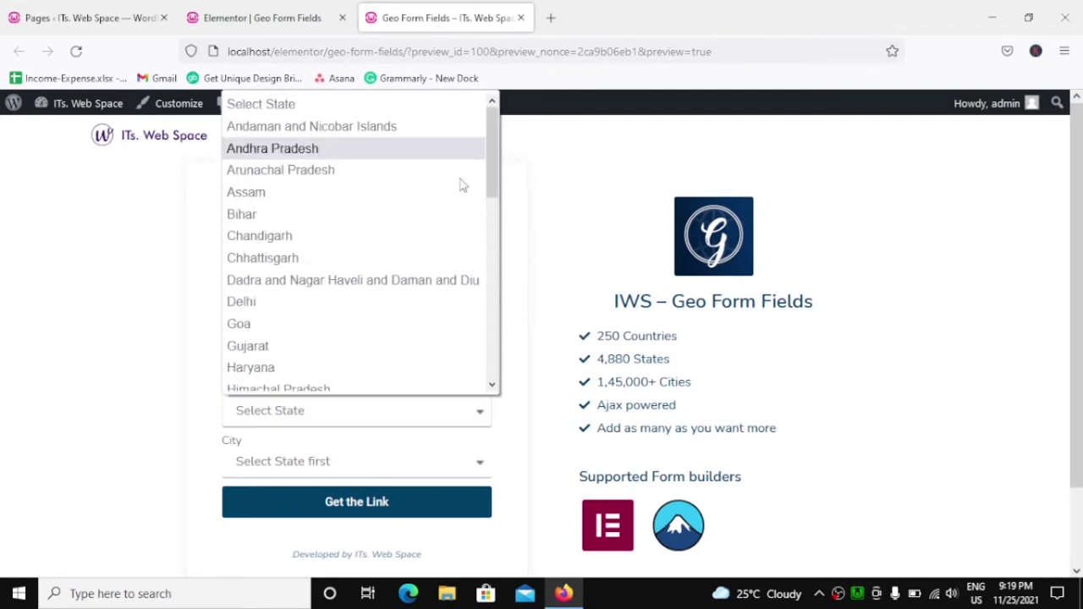
pyautogui.click(252, 348)
pyautogui.click(350, 465)
pyautogui.scroll(-15, 363, 279)
pyautogui.scroll(-10, 363, 288)
pyautogui.click(553, 342)
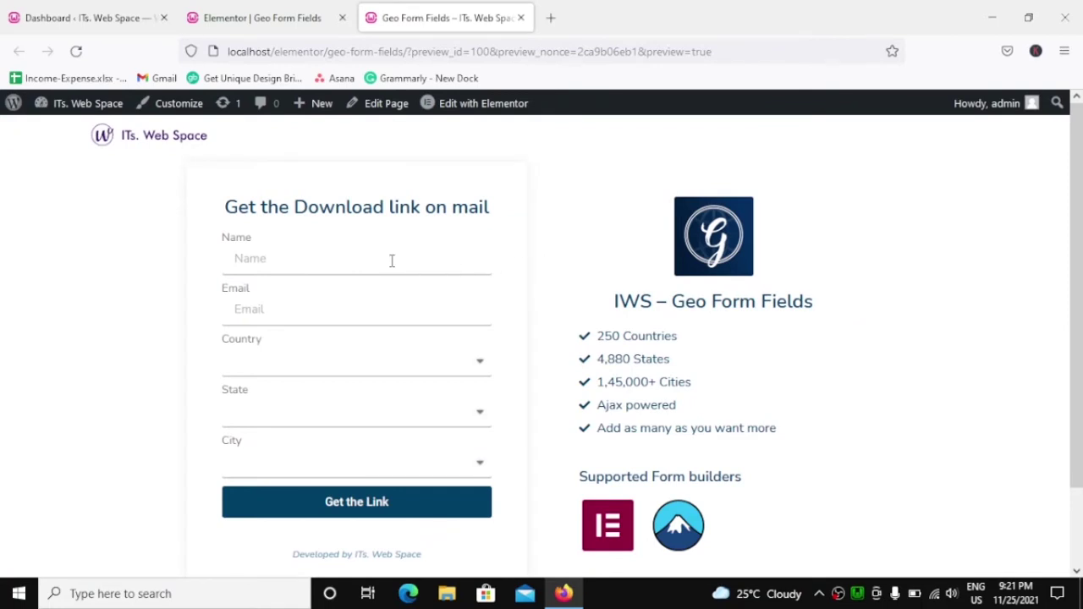
pyautogui.click(394, 259)
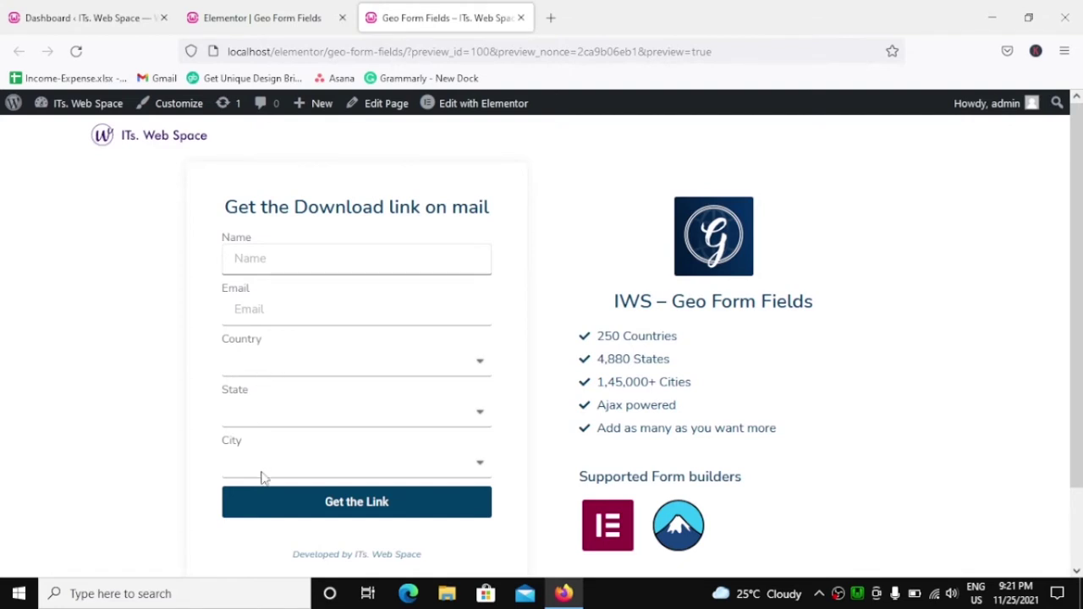
pyautogui.click(514, 349)
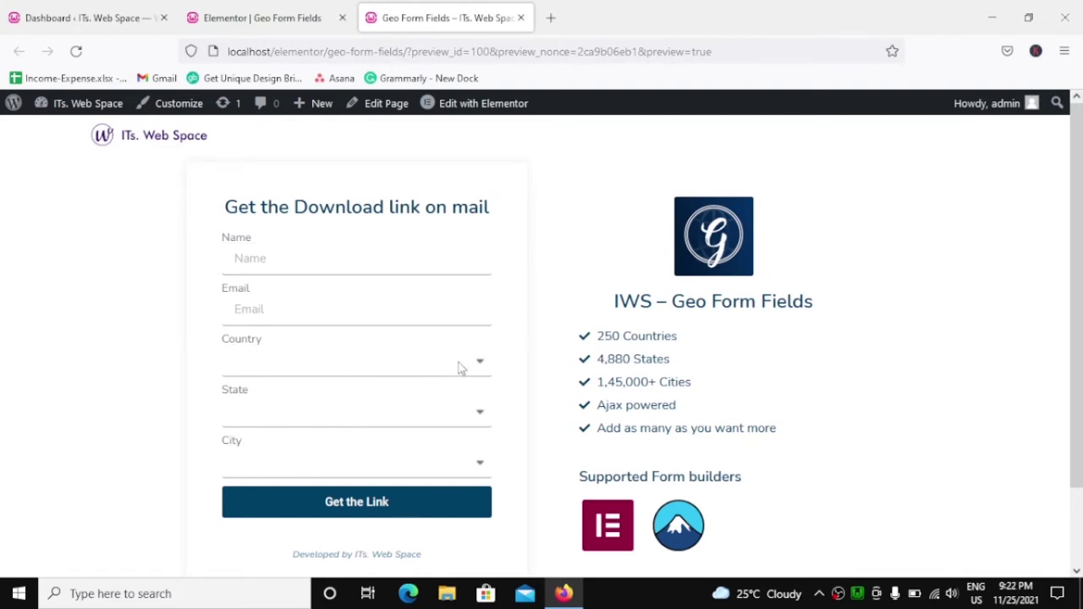
pyautogui.click(347, 366)
pyautogui.click(368, 416)
pyautogui.click(377, 469)
pyautogui.click(377, 479)
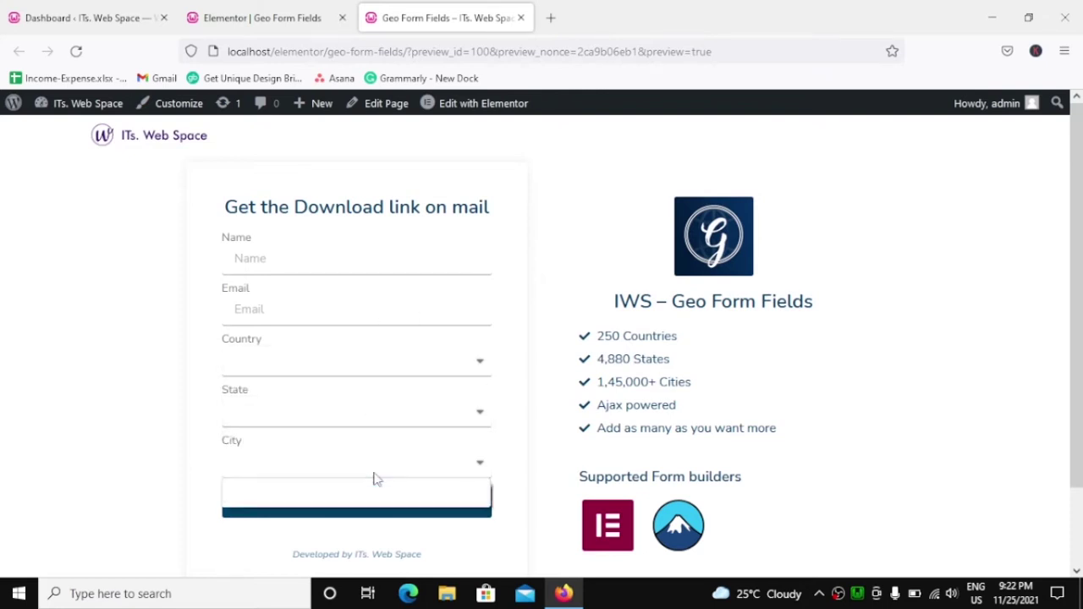
pyautogui.click(425, 442)
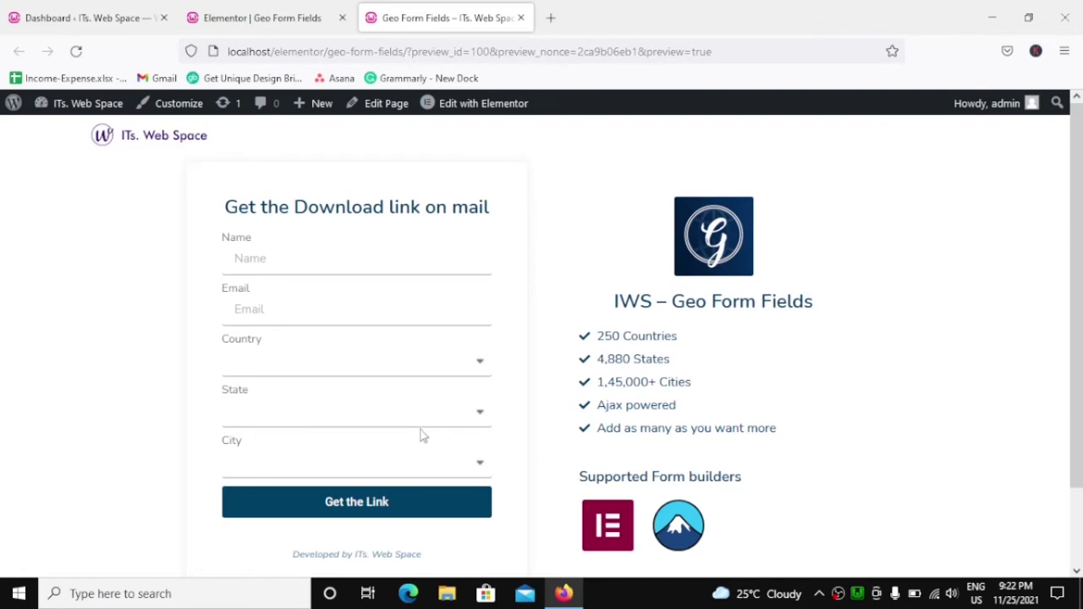
pyautogui.click(321, 372)
pyautogui.click(309, 423)
pyautogui.click(304, 470)
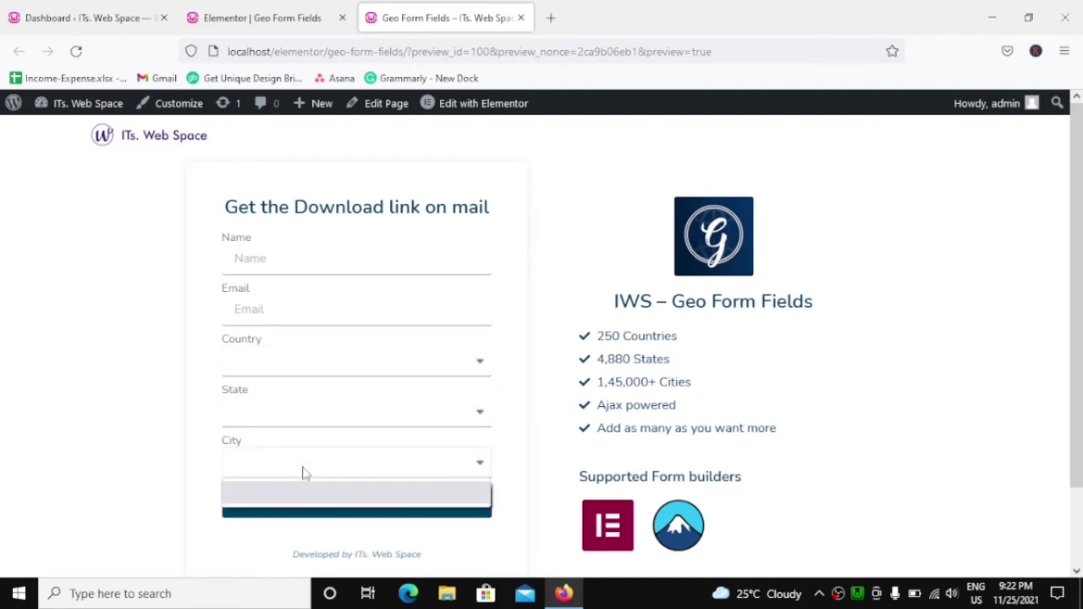
pyautogui.click(498, 450)
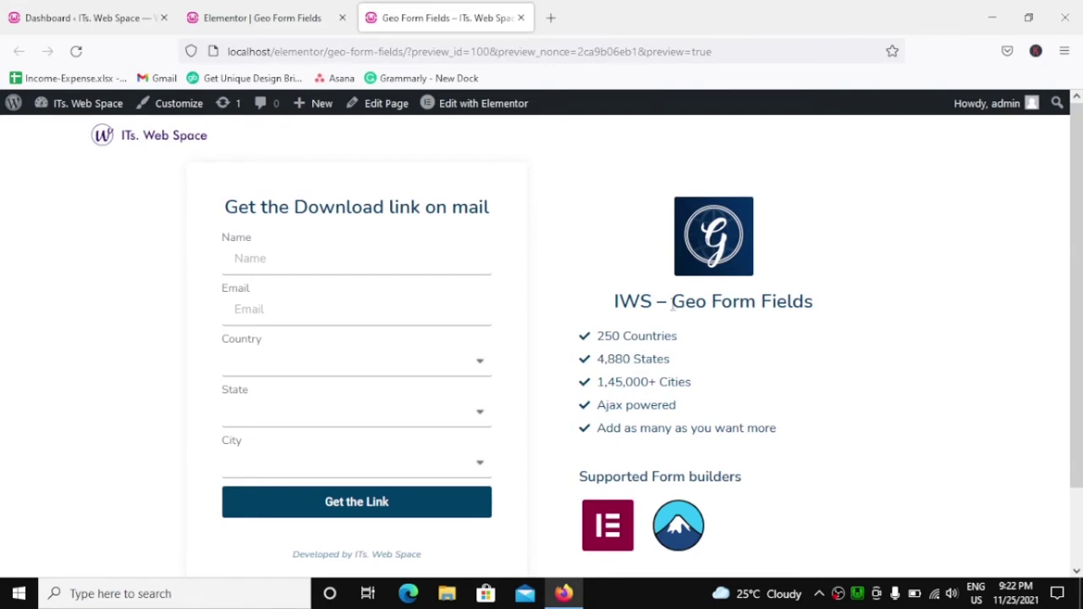
pyautogui.moveTo(673, 305); pyautogui.dragTo(831, 310)
# Step: From the Dashboard, go to Plugins > Add New and search the directory for IWS
pyautogui.click(831, 309)
pyautogui.click(85, 17)
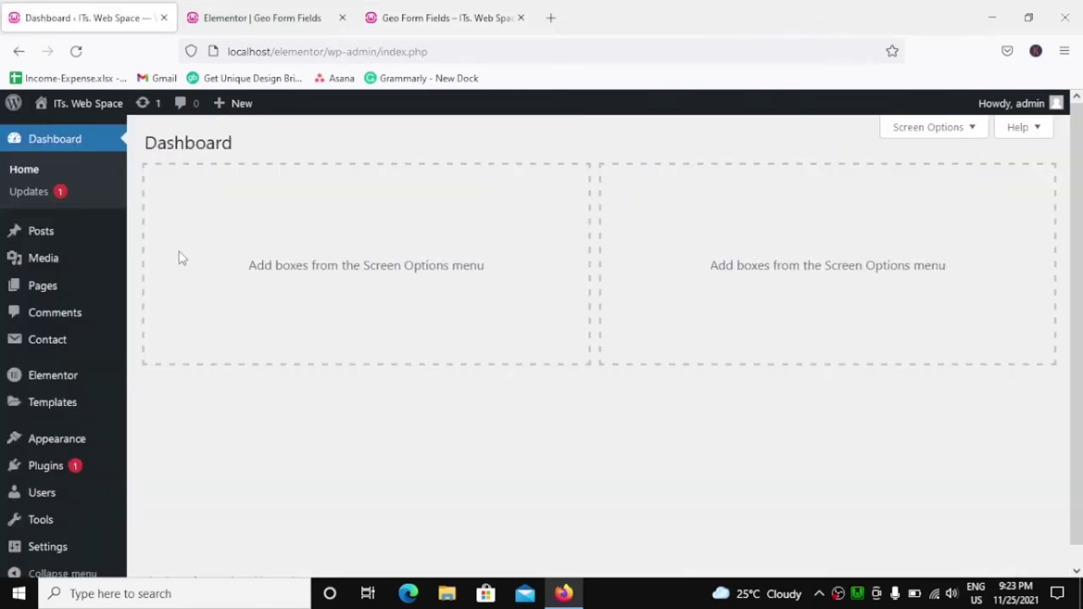
pyautogui.moveTo(45, 476)
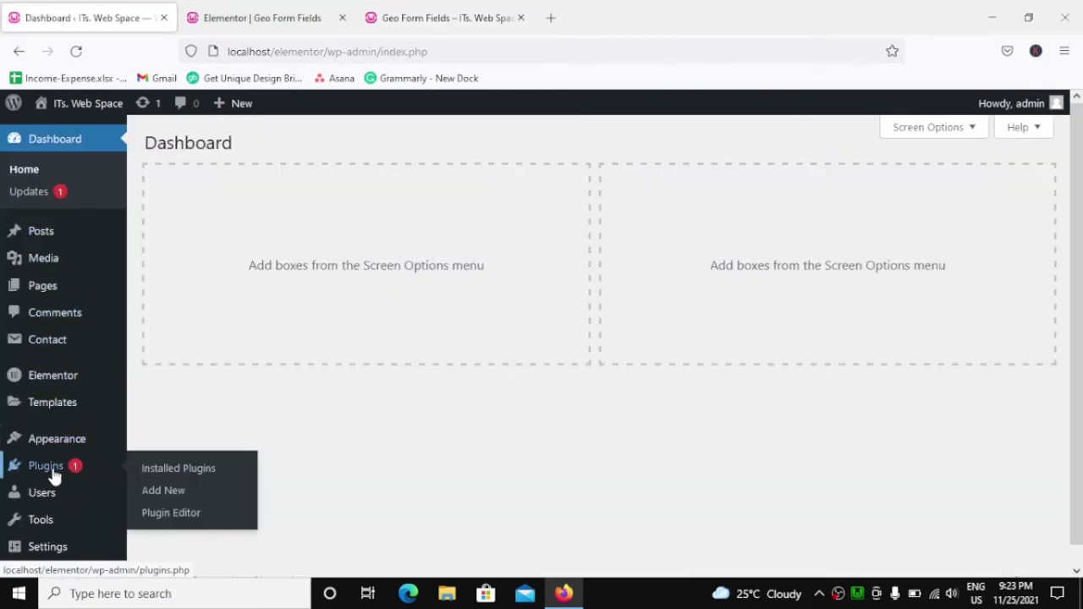
pyautogui.click(163, 493)
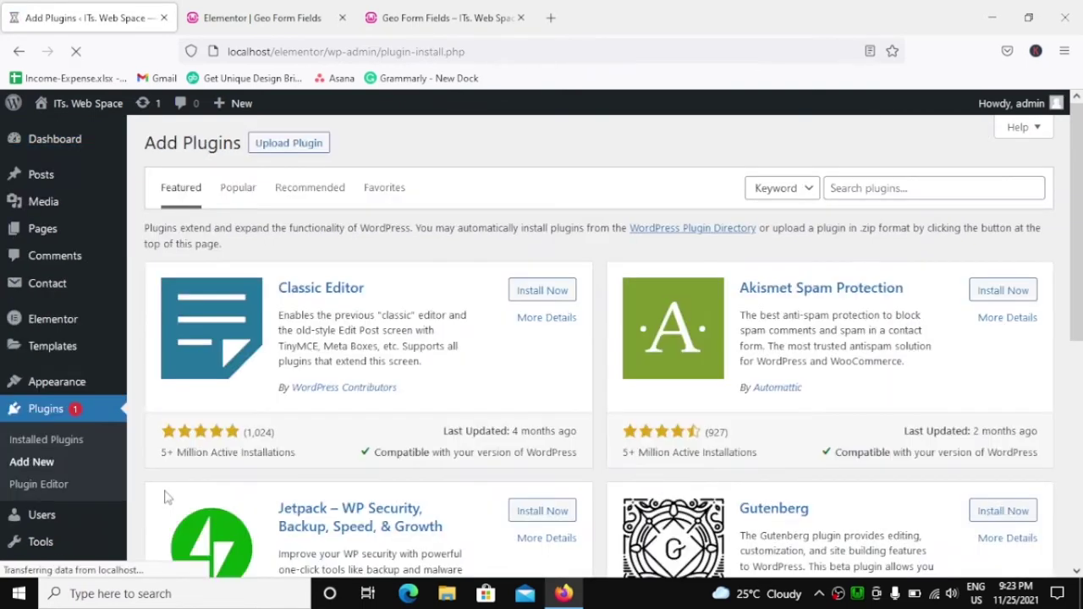
pyautogui.click(874, 188)
pyautogui.write('iws')
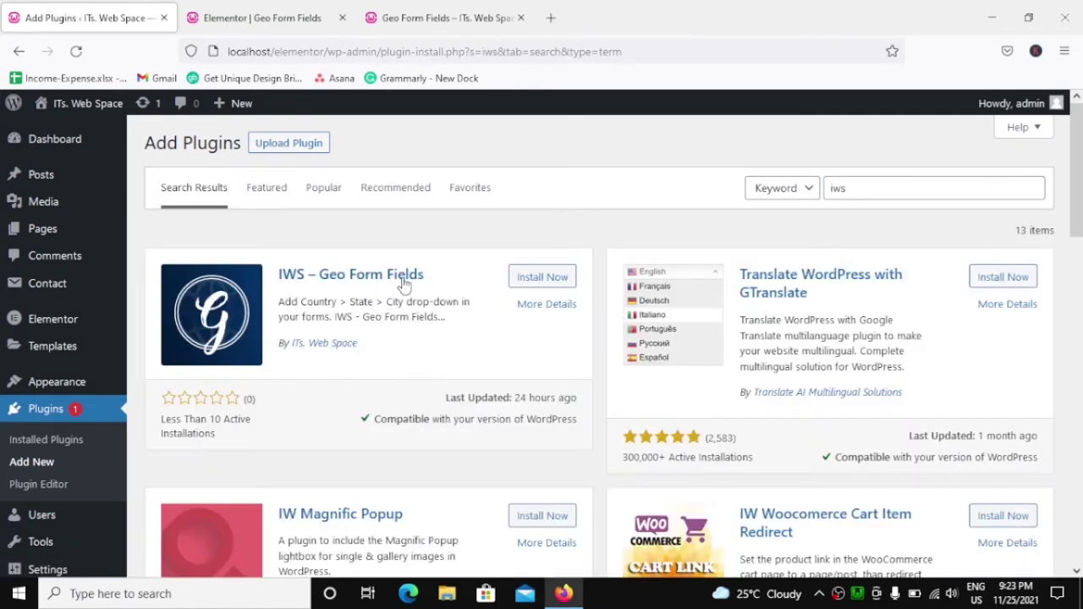
# Step: Install and activate the IWS – Geo Form Fields plugin
pyautogui.moveTo(281, 346); pyautogui.dragTo(373, 347)
pyautogui.click(399, 349)
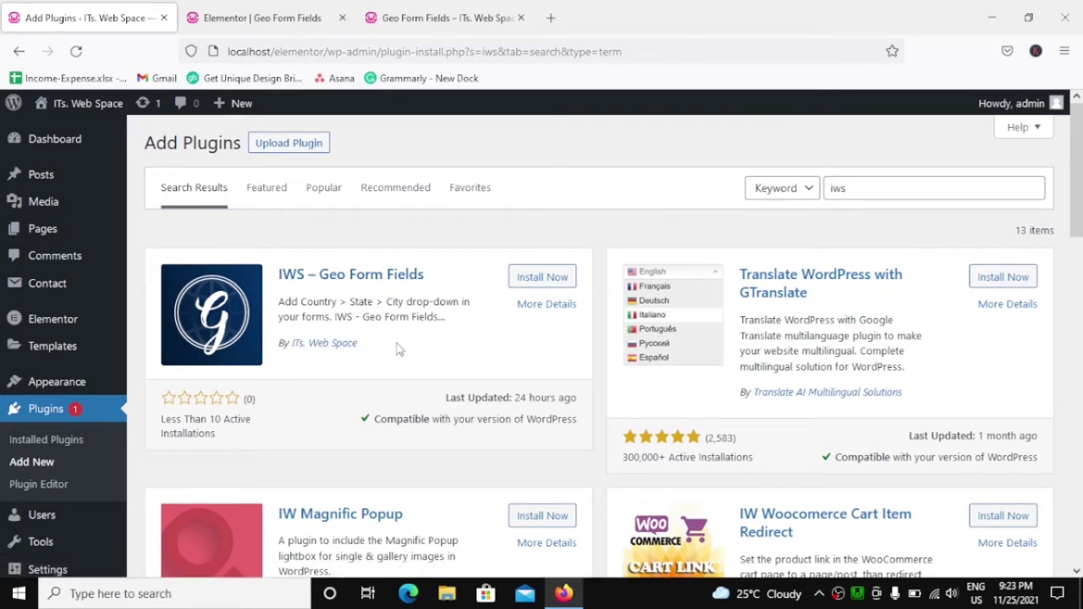
pyautogui.click(534, 278)
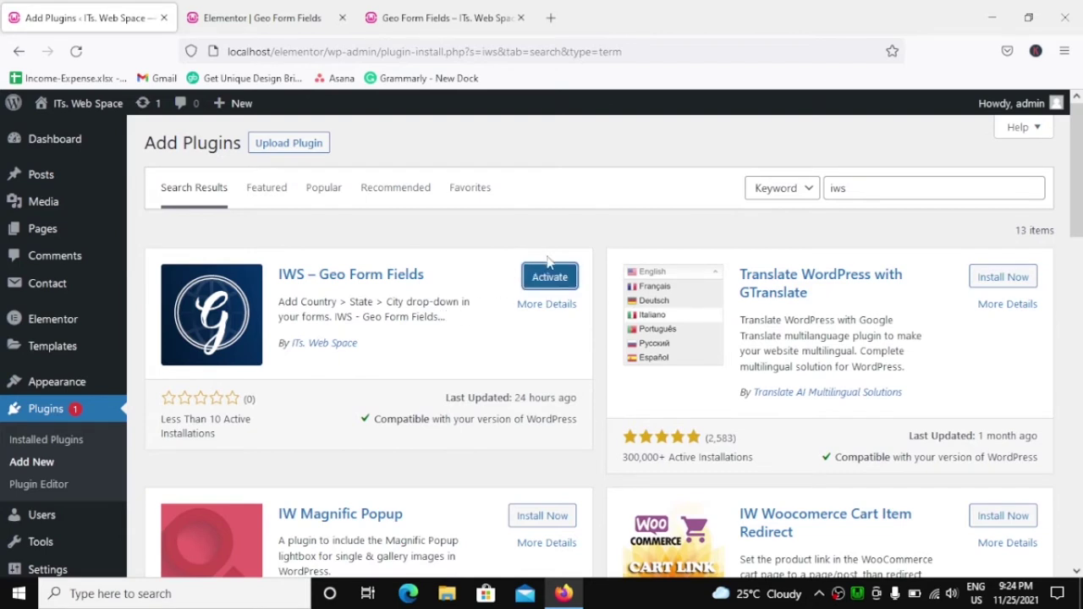
pyautogui.click(549, 276)
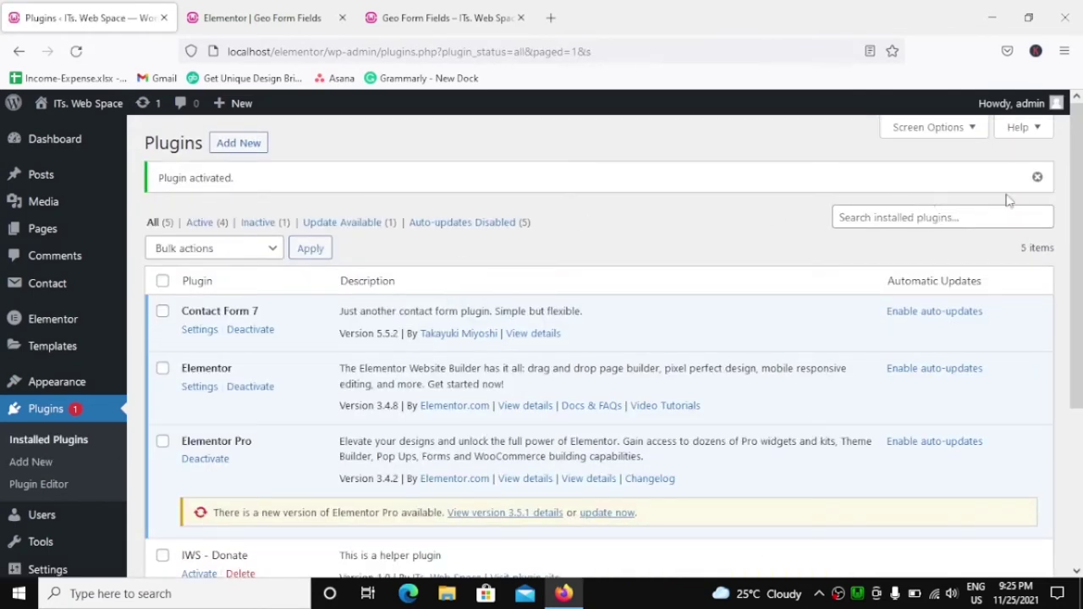
# Step: Dismiss the 'Plugin activated.' notice, find the IWS – Geo Form Fields row, and reveal the Settings submenu
pyautogui.click(1038, 177)
pyautogui.scroll(-3, 498, 237)
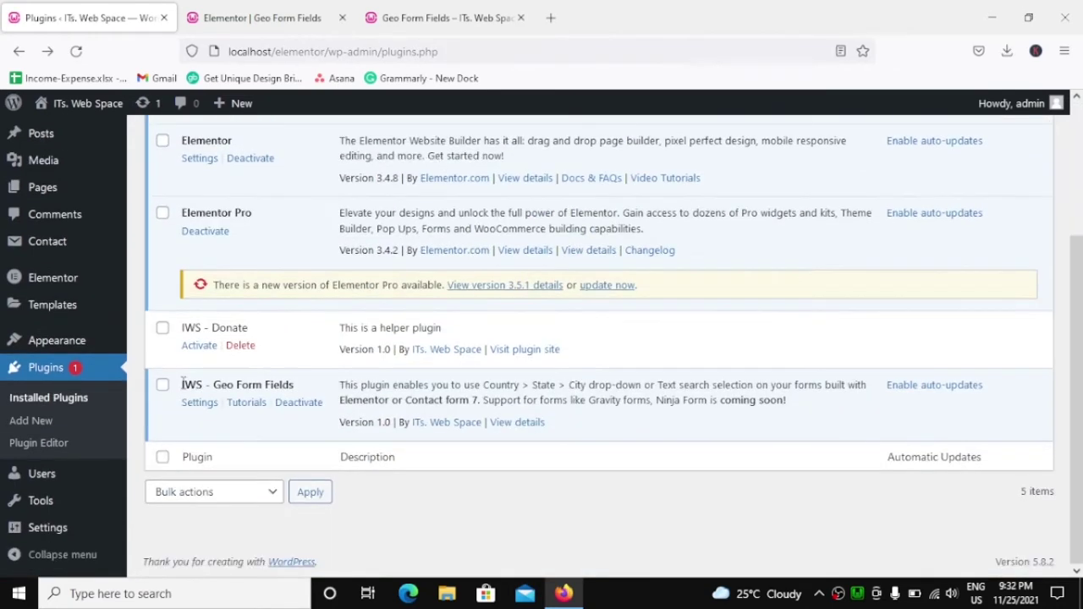
pyautogui.moveTo(181, 383); pyautogui.dragTo(301, 387)
pyautogui.click(287, 382)
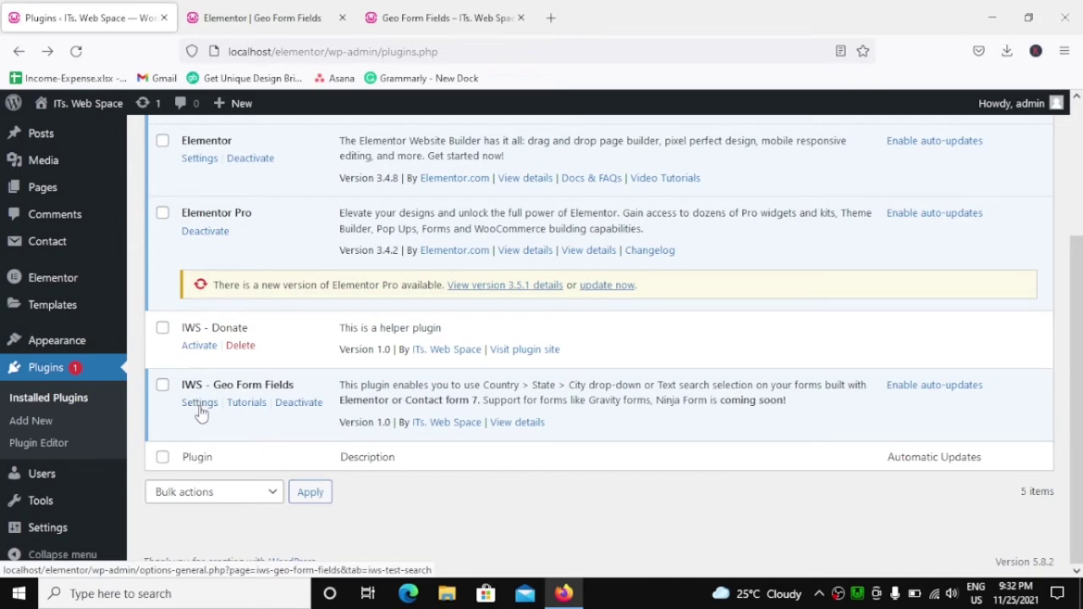
pyautogui.moveTo(56, 528)
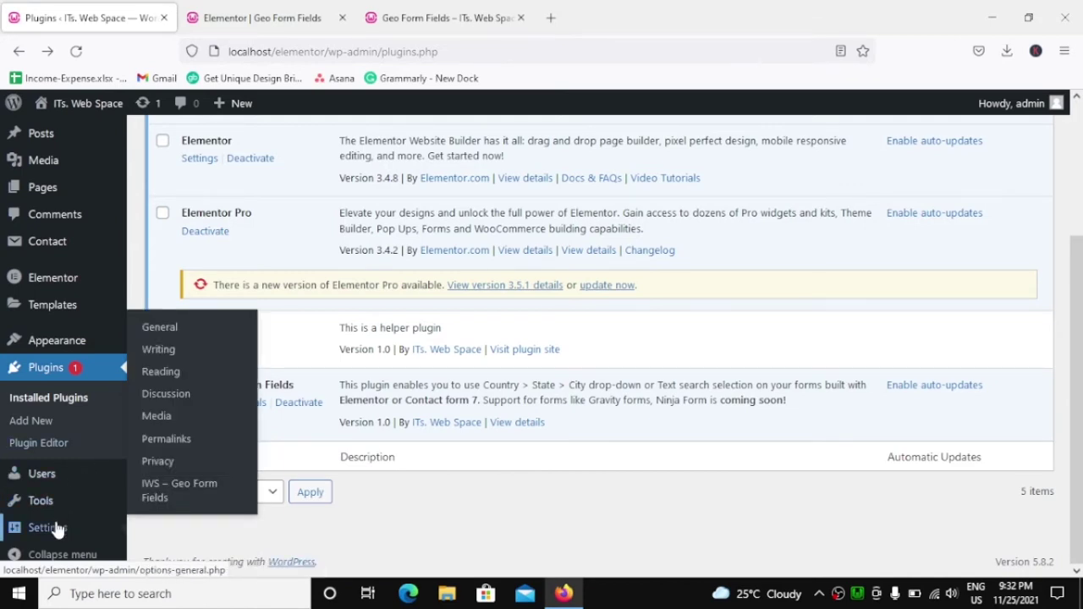
# Step: Open the IWS – Geo Form Fields settings and test-search India, Rajasthan and Ajmer
pyautogui.click(168, 495)
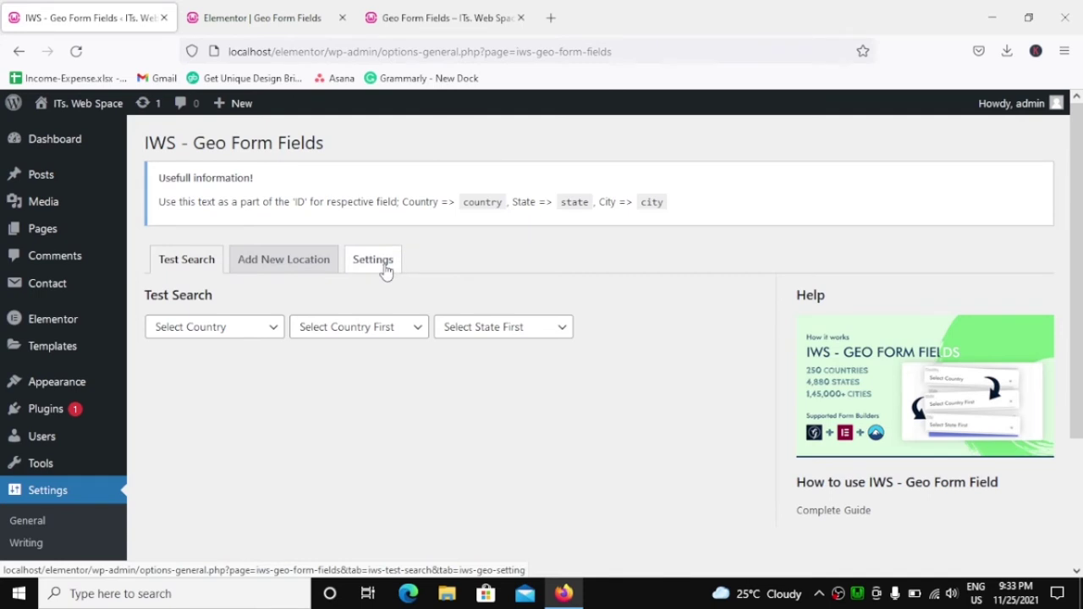
pyautogui.click(227, 330)
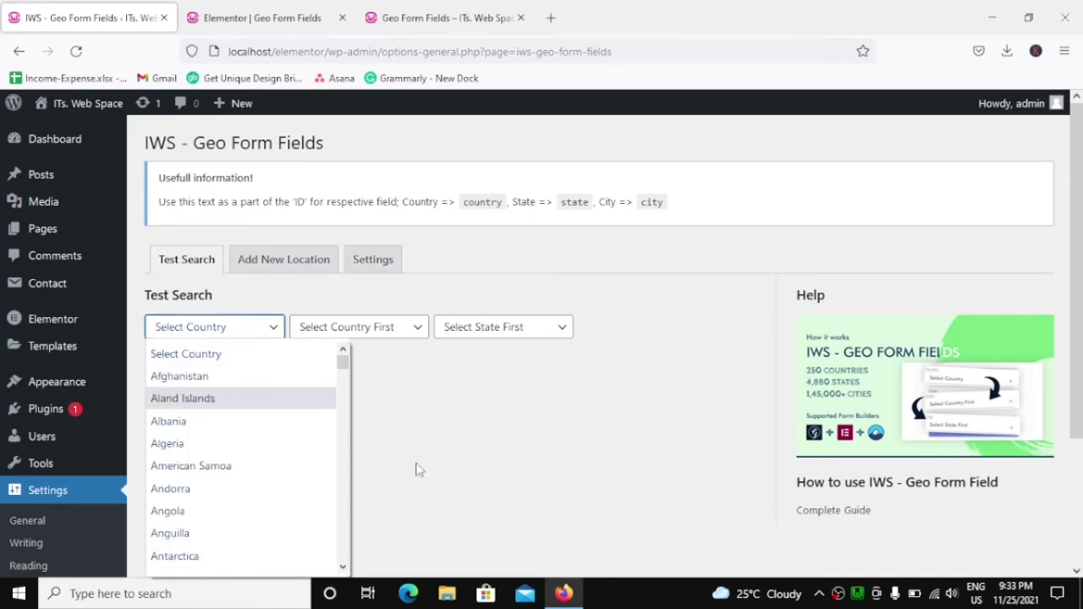
pyautogui.write('in')
pyautogui.press('Return')
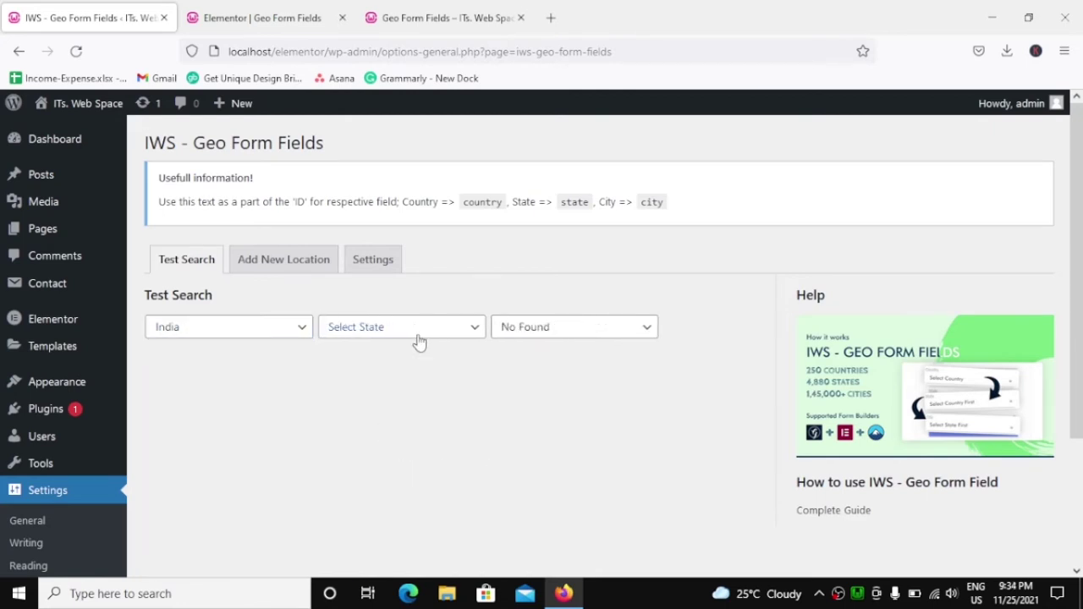
pyautogui.click(420, 335)
pyautogui.scroll(-10, 394, 471)
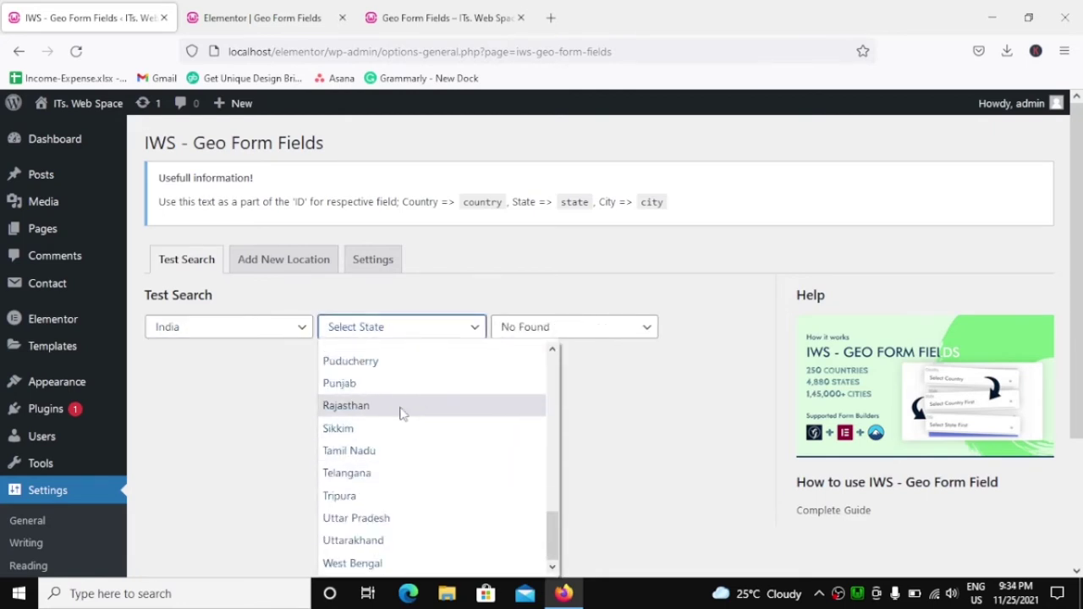
pyautogui.click(378, 414)
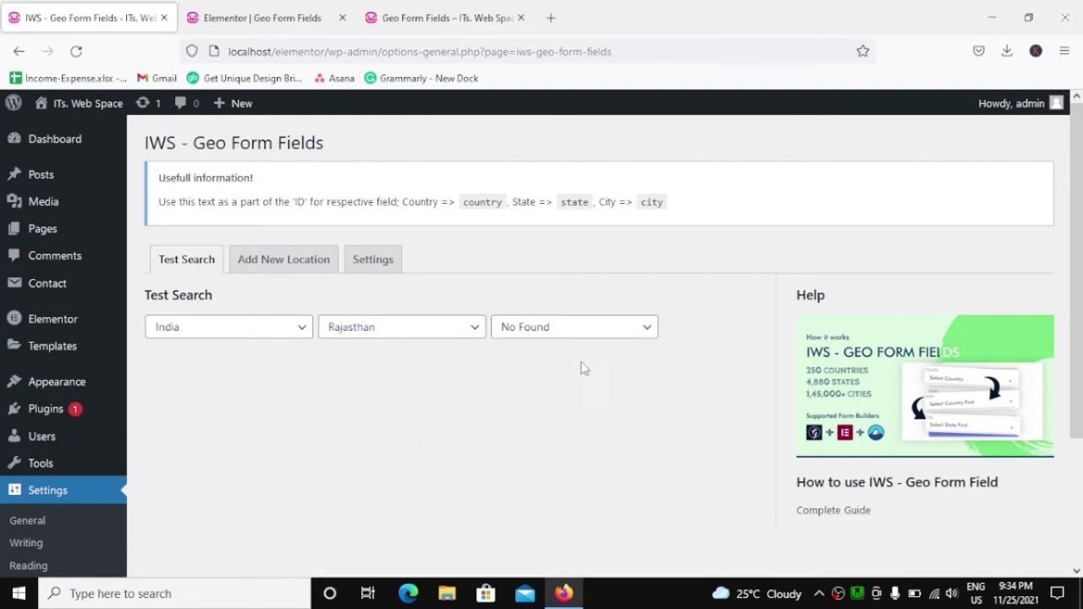
pyautogui.click(586, 329)
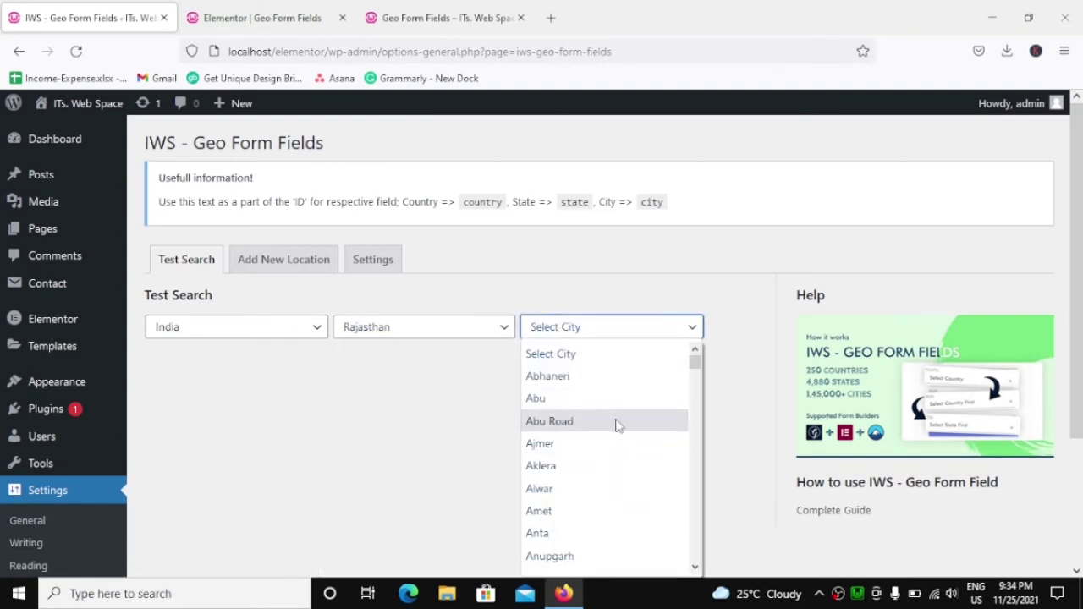
pyautogui.click(565, 446)
pyautogui.click(565, 431)
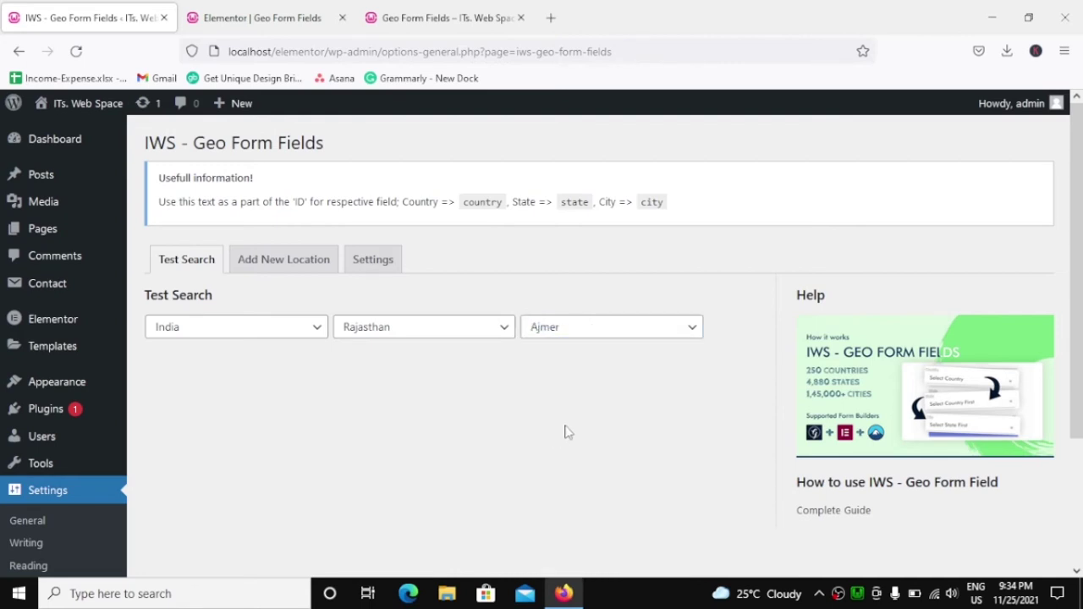
# Step: Change the test search to Sri Lanka, Eastern Province and Batticaloa
pyautogui.click(267, 331)
pyautogui.scroll(-15, 250, 419)
pyautogui.scroll(-15, 246, 434)
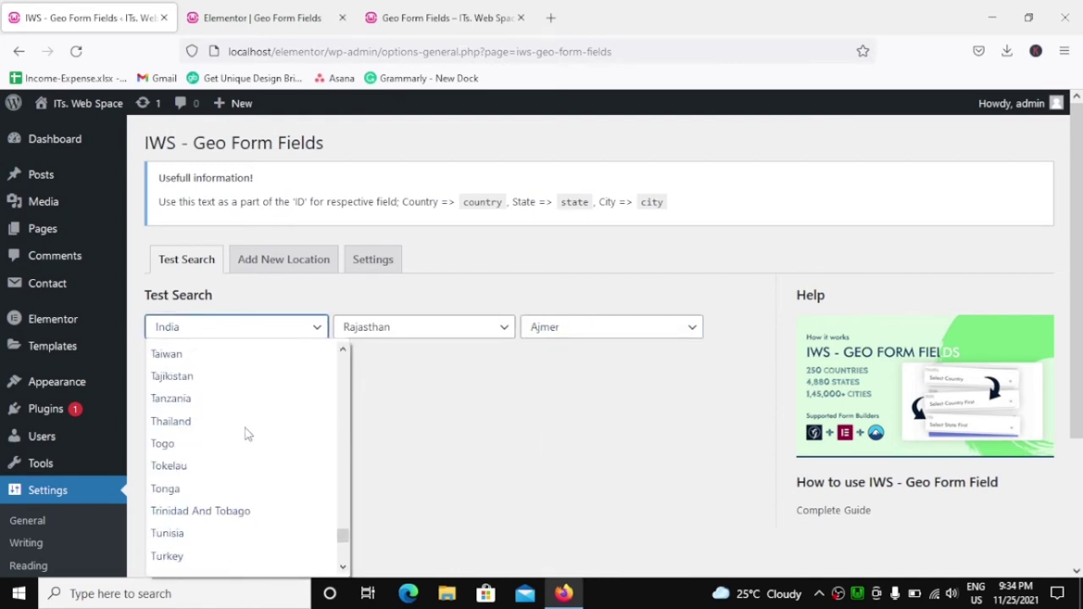
pyautogui.scroll(4, 246, 435)
pyautogui.click(197, 453)
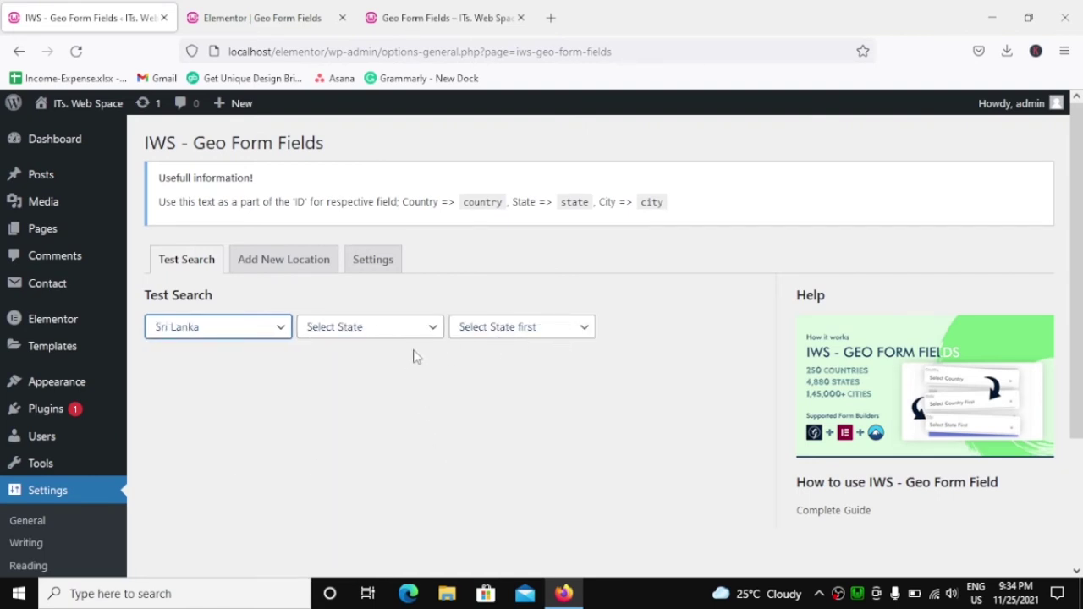
pyautogui.click(372, 330)
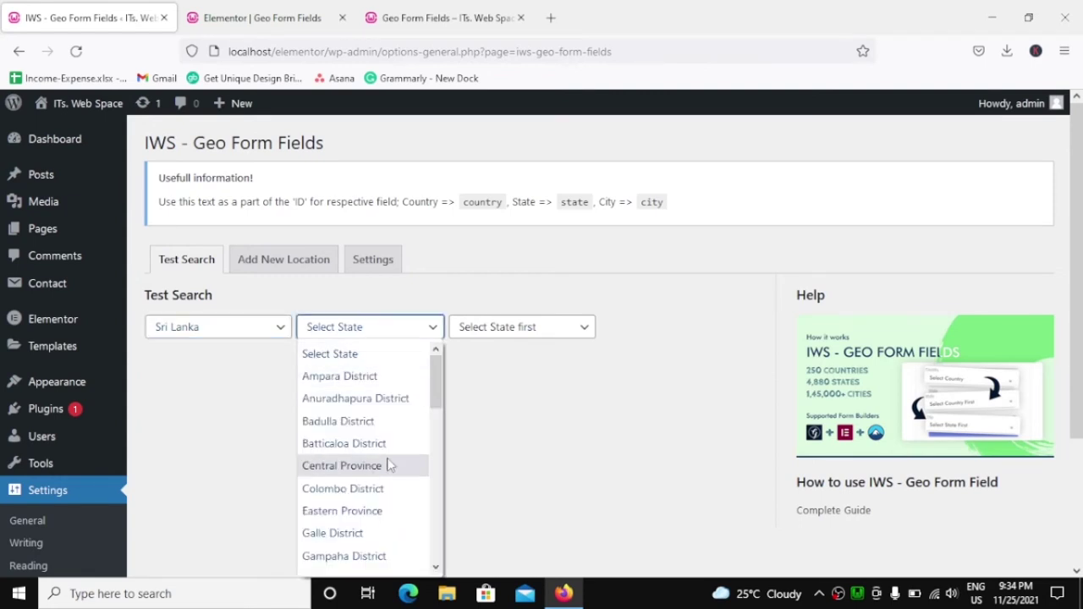
pyautogui.click(350, 513)
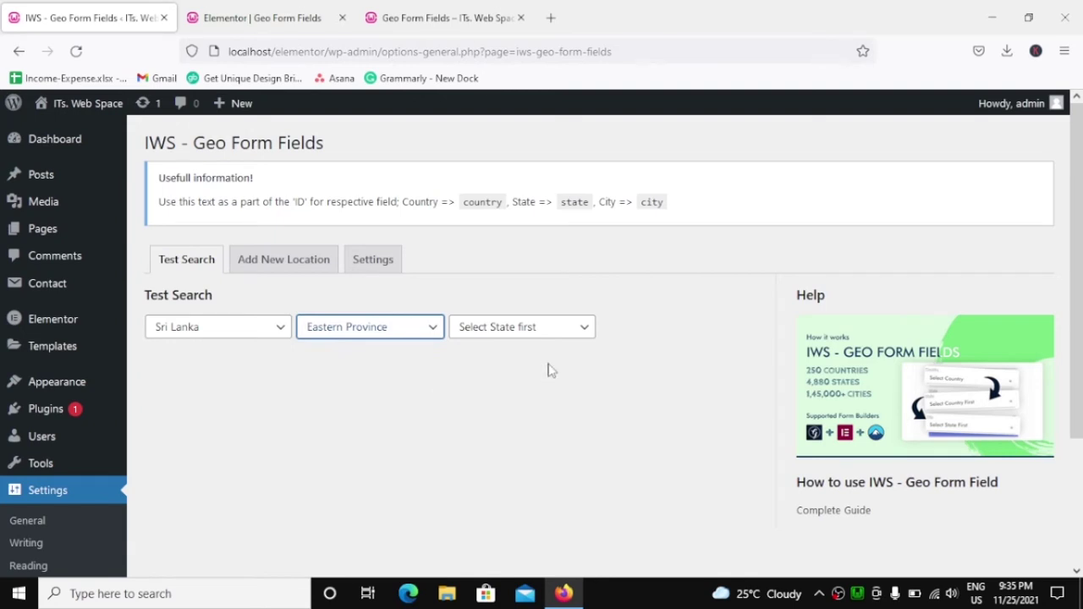
pyautogui.click(551, 336)
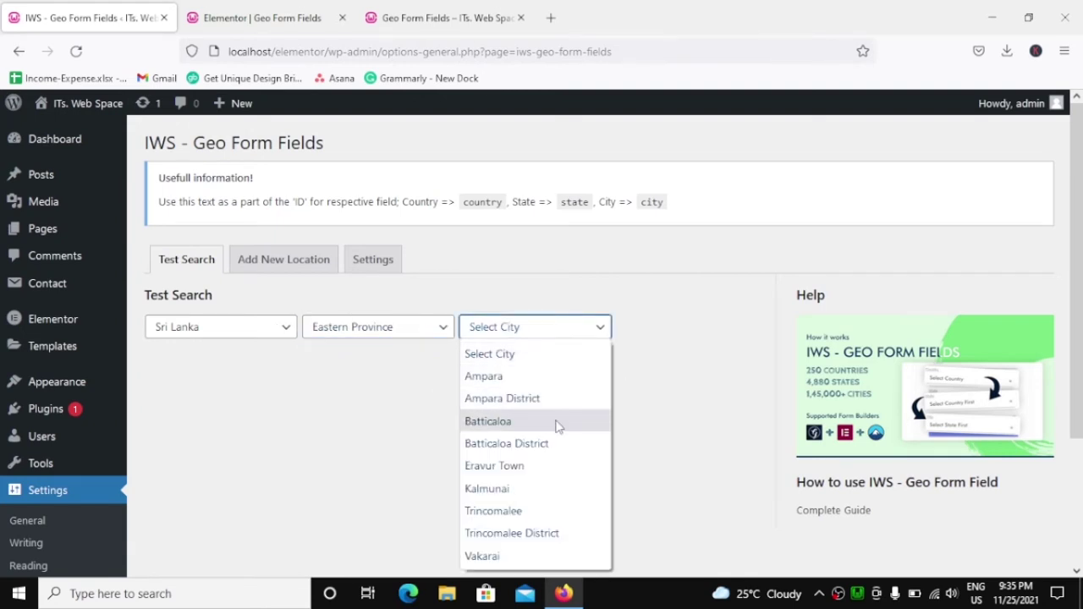
pyautogui.click(536, 427)
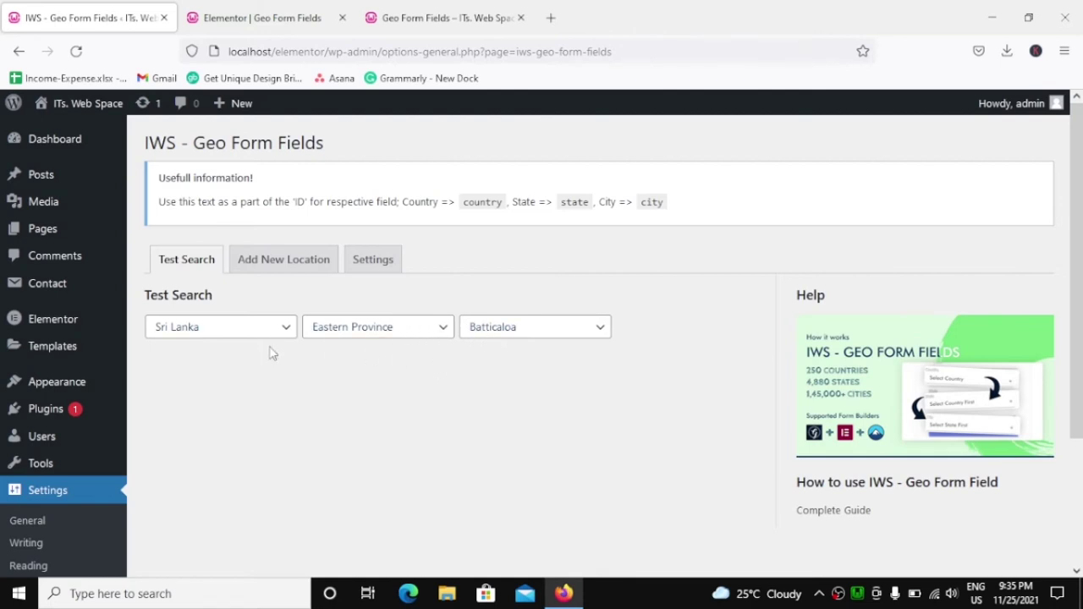
# Step: Open Add New Location and look over the Add Country and Add State forms
pyautogui.click(277, 261)
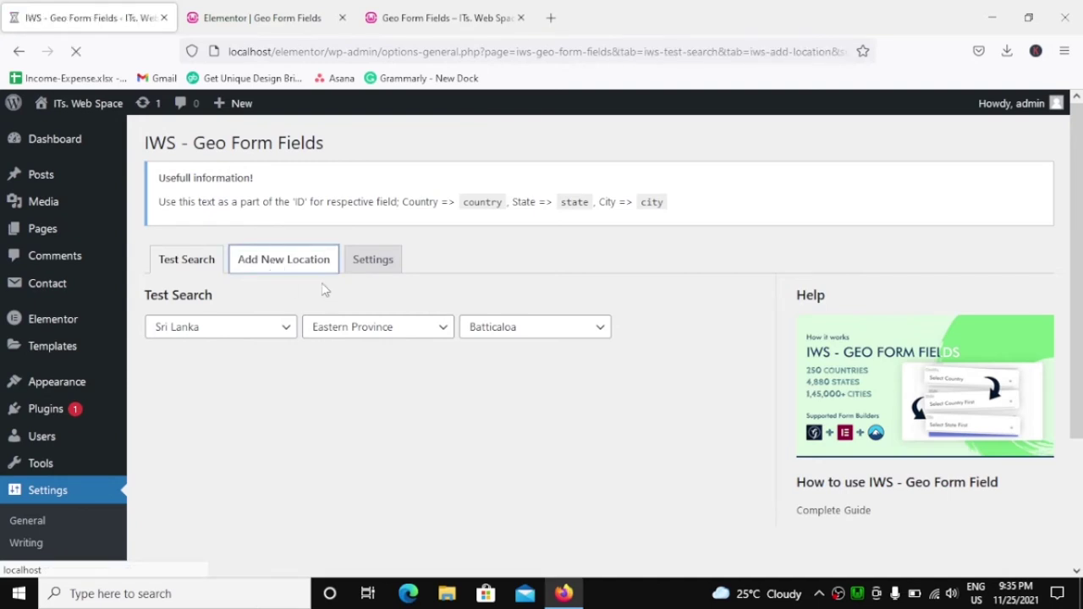
pyautogui.scroll(-3, 334, 289)
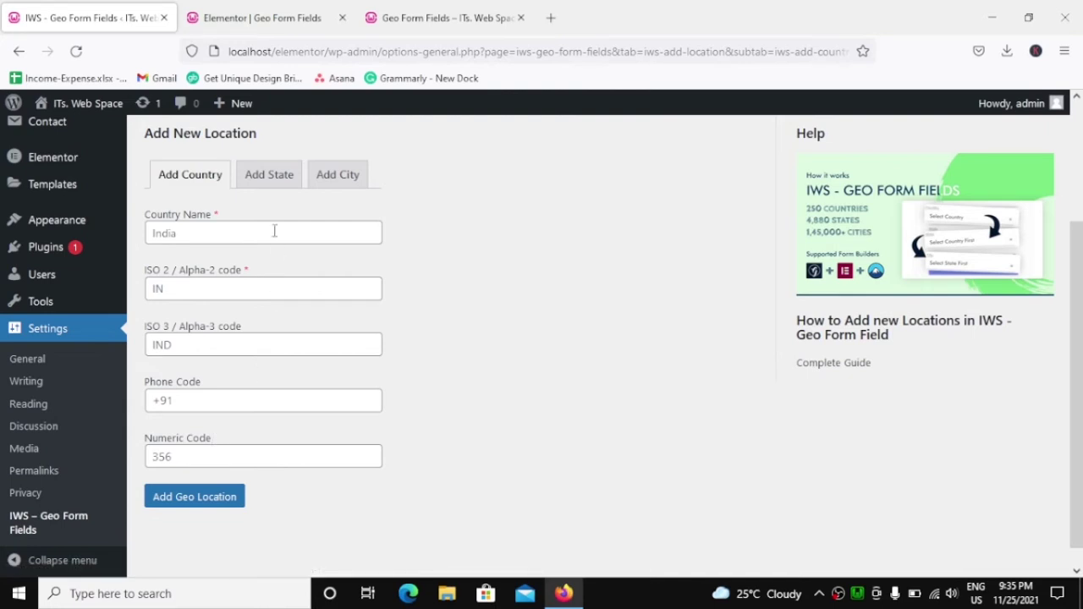
pyautogui.click(266, 177)
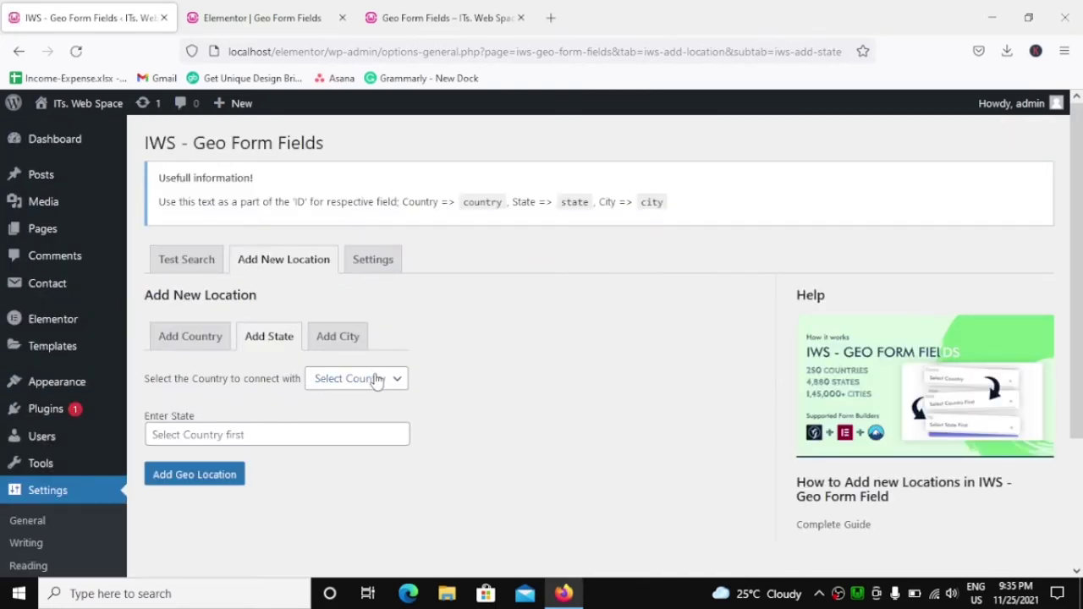
pyautogui.click(355, 382)
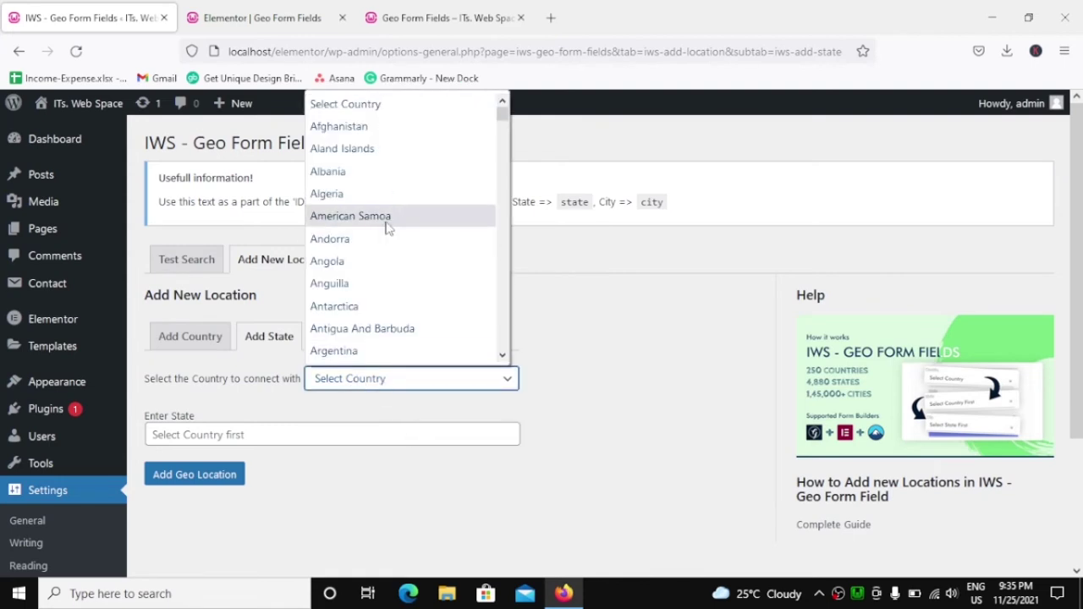
pyautogui.scroll(-5, 391, 237)
pyautogui.click(277, 423)
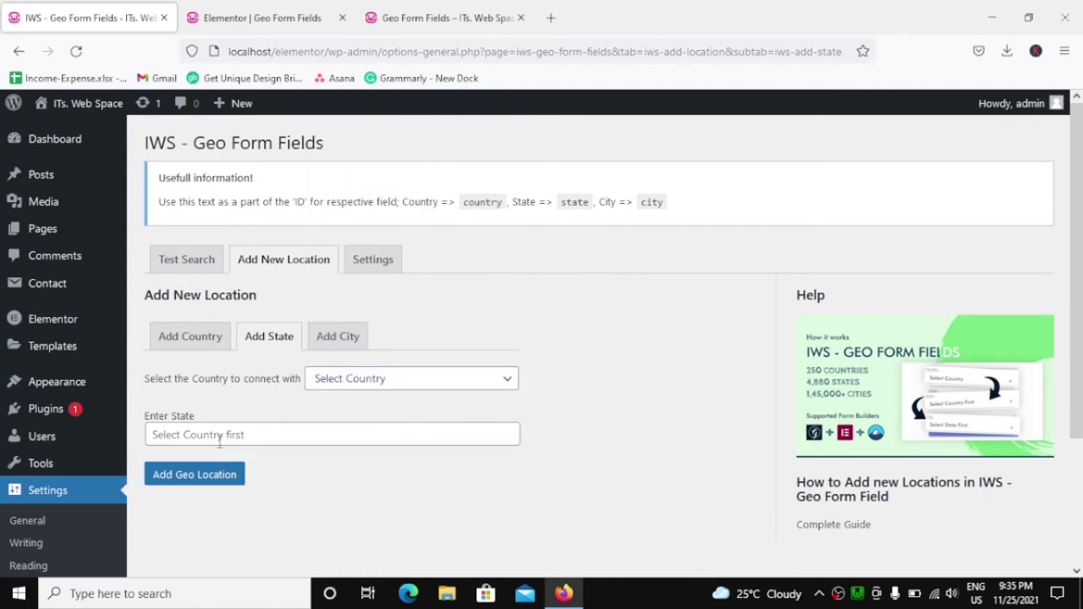
# Step: On the Add City form, choose Dominican Republic and El Seibo Province
pyautogui.click(339, 340)
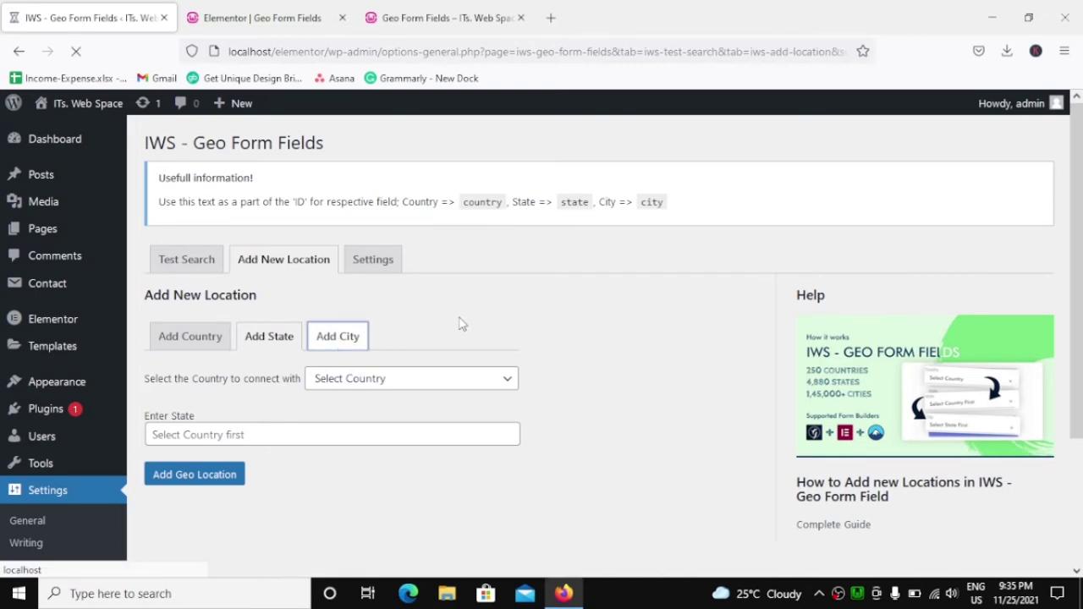
pyautogui.click(404, 380)
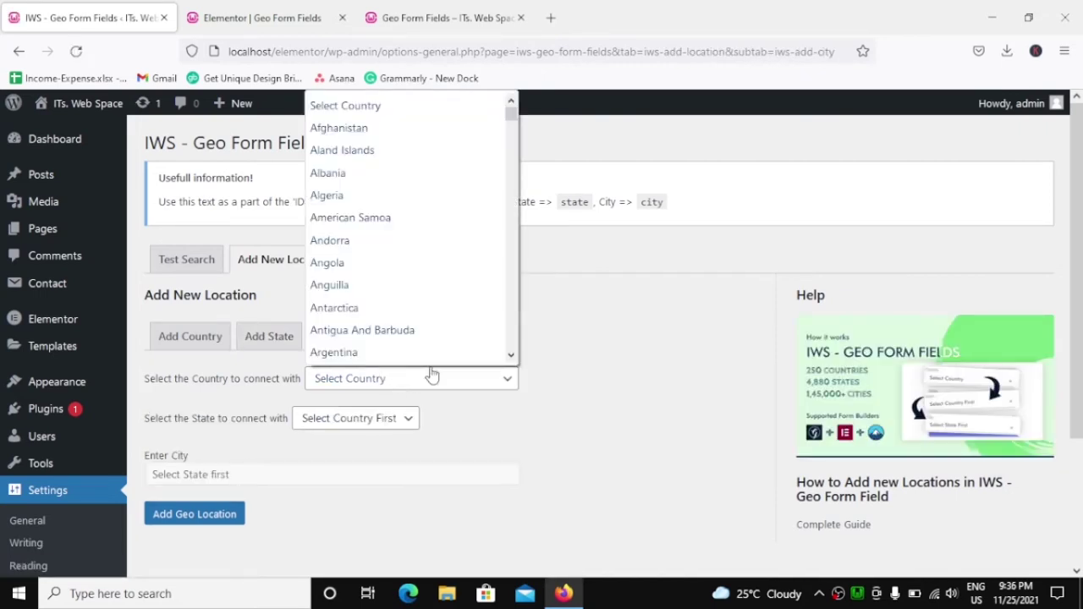
pyautogui.scroll(-5, 440, 279)
pyautogui.click(558, 380)
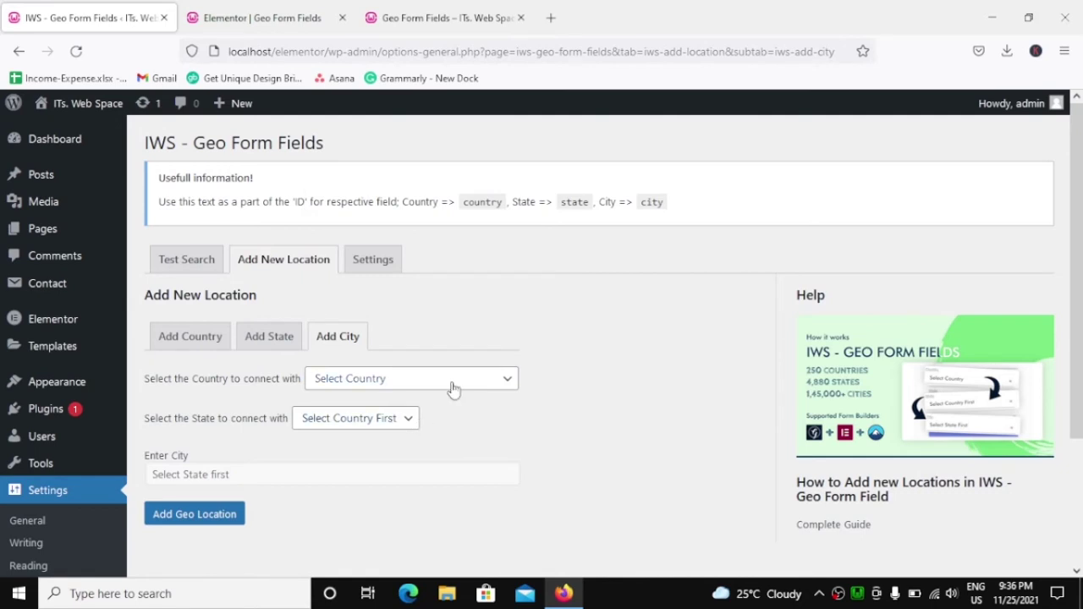
pyautogui.click(449, 382)
pyautogui.click(396, 338)
pyautogui.write('Dominican Republic')
pyautogui.click(360, 420)
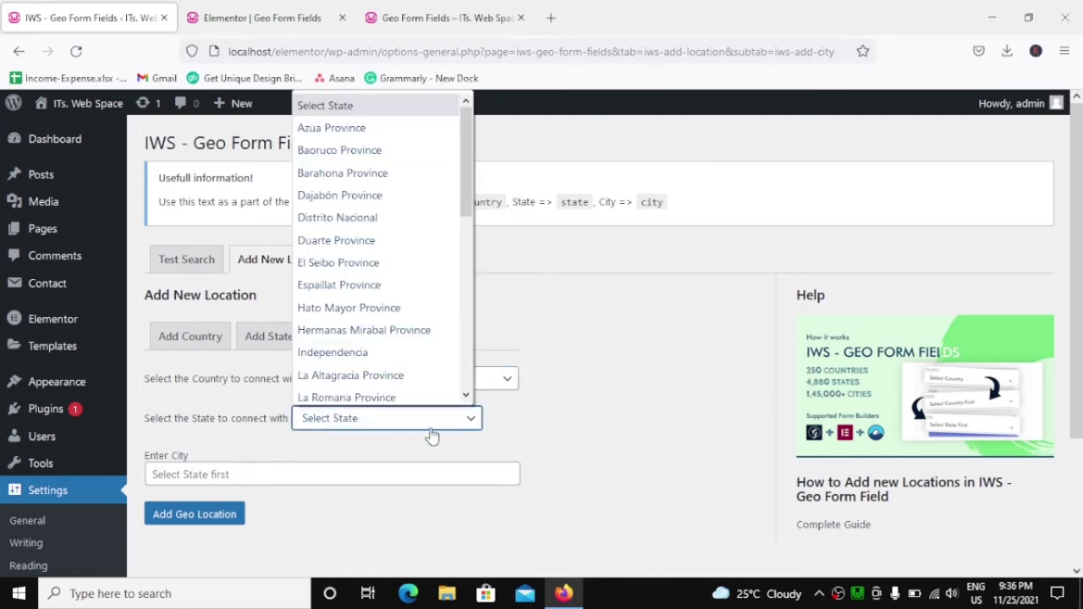
pyautogui.click(338, 255)
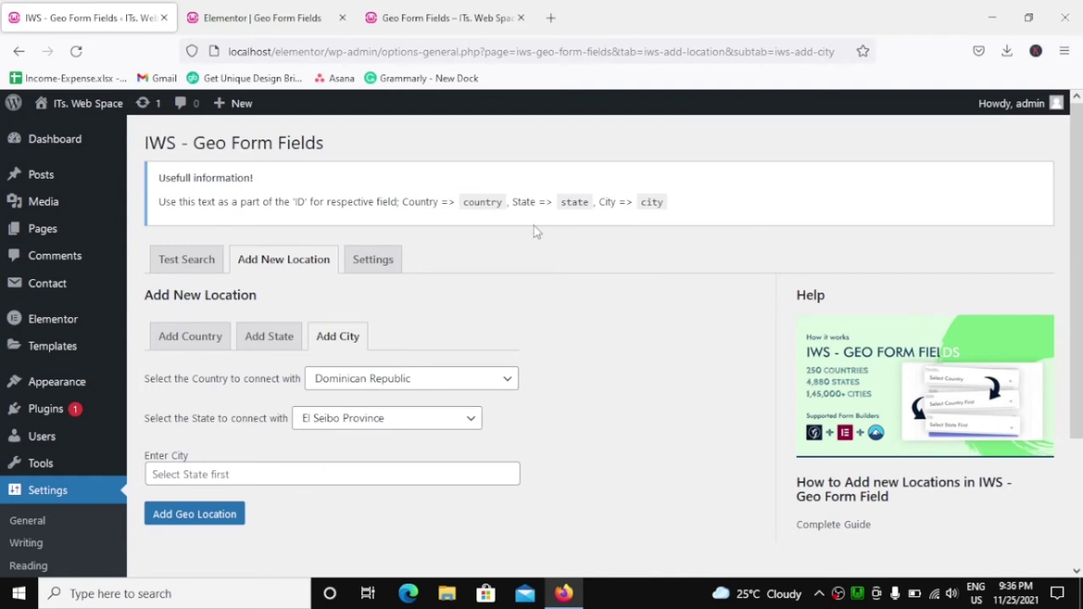
pyautogui.click(371, 263)
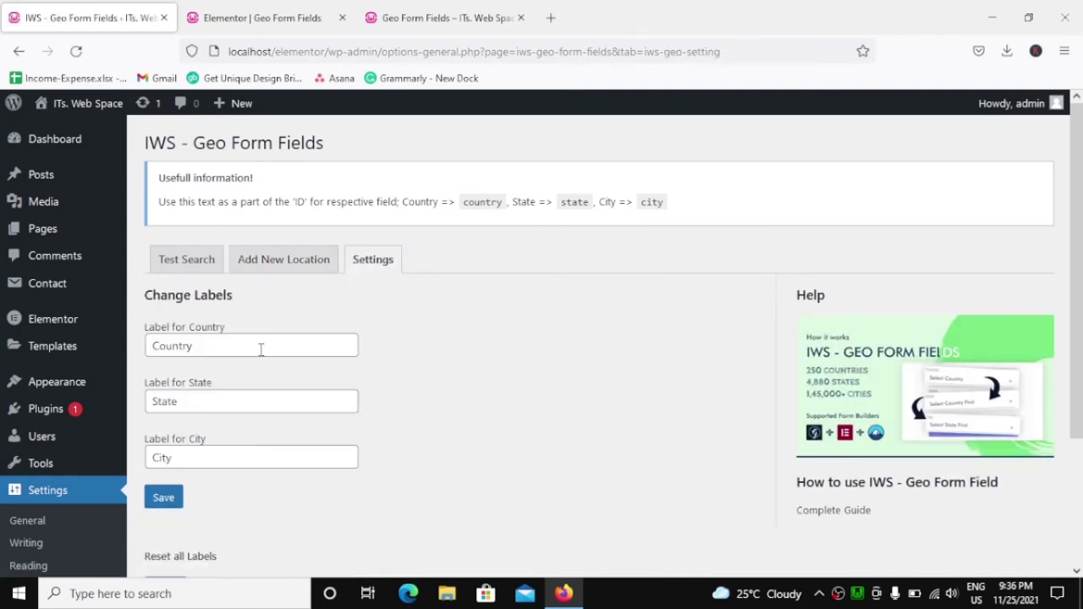
# Step: Review the Country, State and City labels and the country, state and city ID hints
pyautogui.moveTo(221, 348); pyautogui.dragTo(147, 353)
pyautogui.click(448, 346)
pyautogui.moveTo(214, 401); pyautogui.dragTo(142, 418)
pyautogui.moveTo(144, 461); pyautogui.dragTo(391, 453)
pyautogui.click(478, 374)
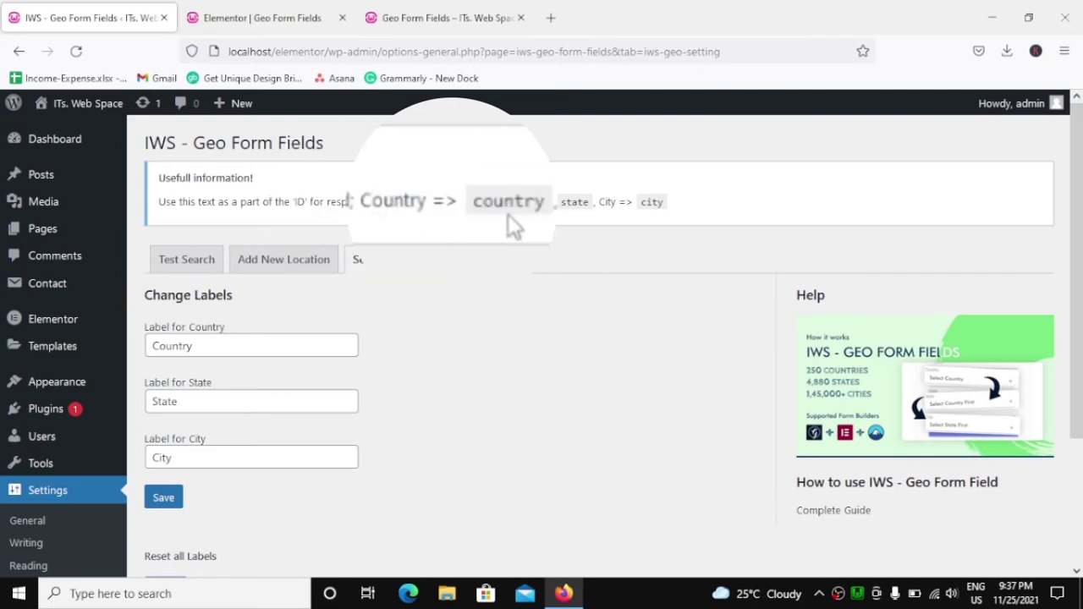
pyautogui.doubleClick(579, 203)
pyautogui.click(585, 203)
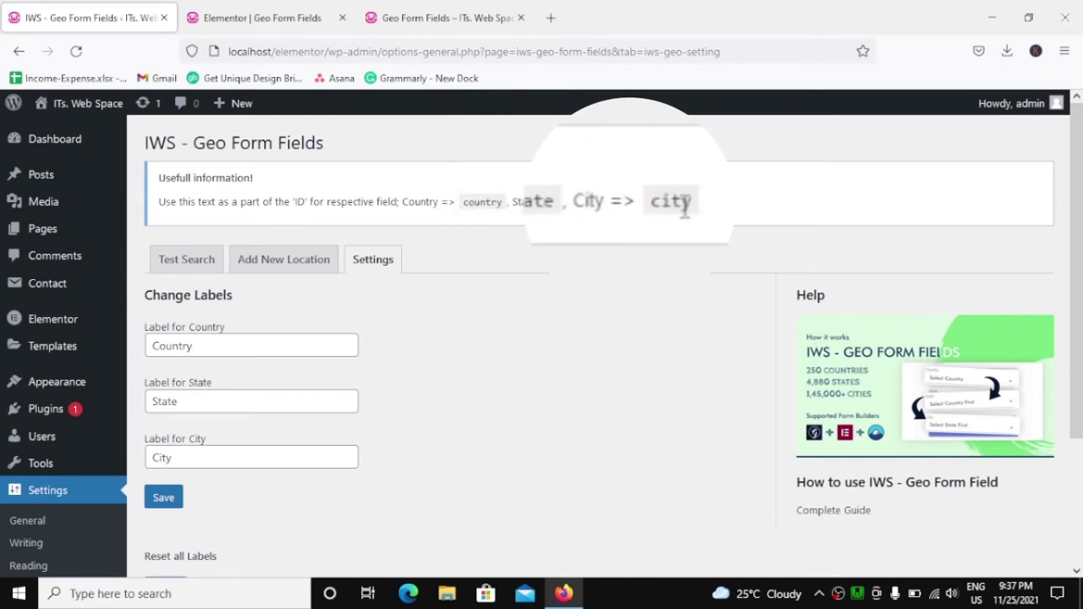
pyautogui.doubleClick(677, 206)
pyautogui.click(729, 223)
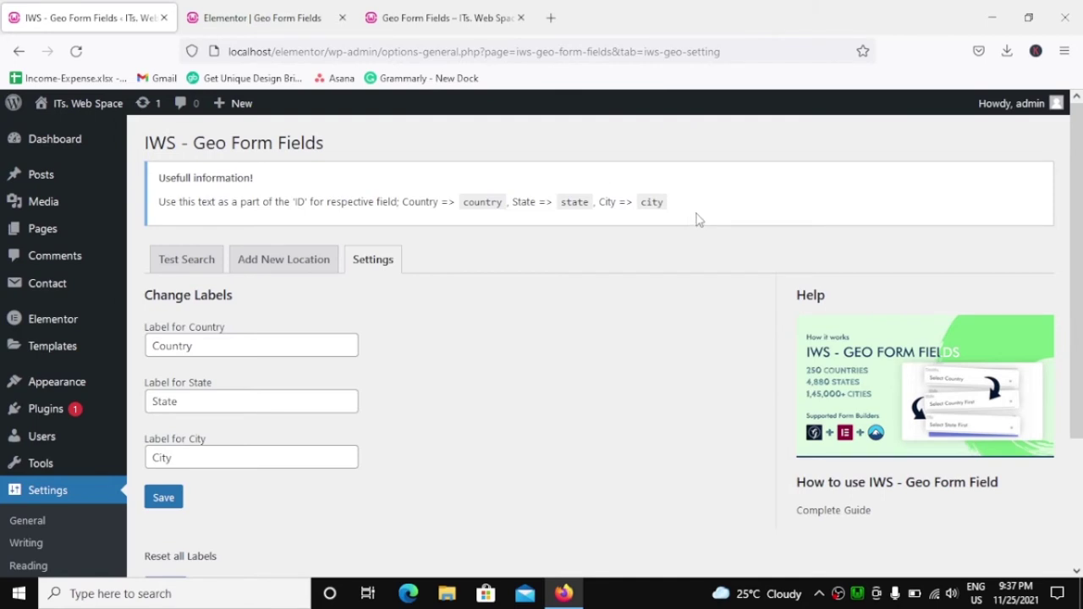
# Step: In the Elementor form, change the Country field's ID to 'count'
pyautogui.click(300, 10)
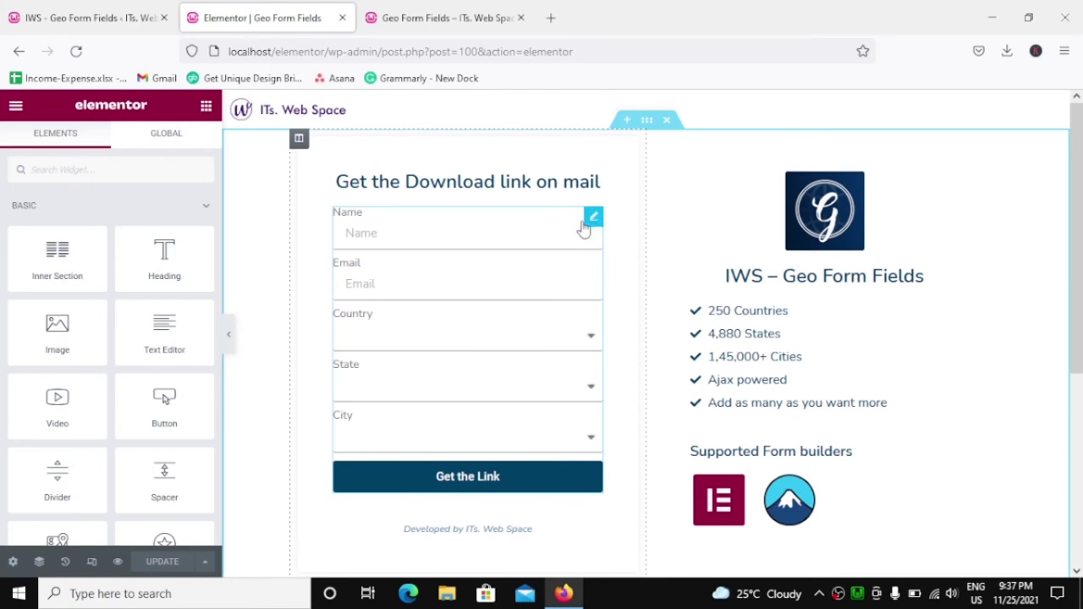
pyautogui.click(364, 232)
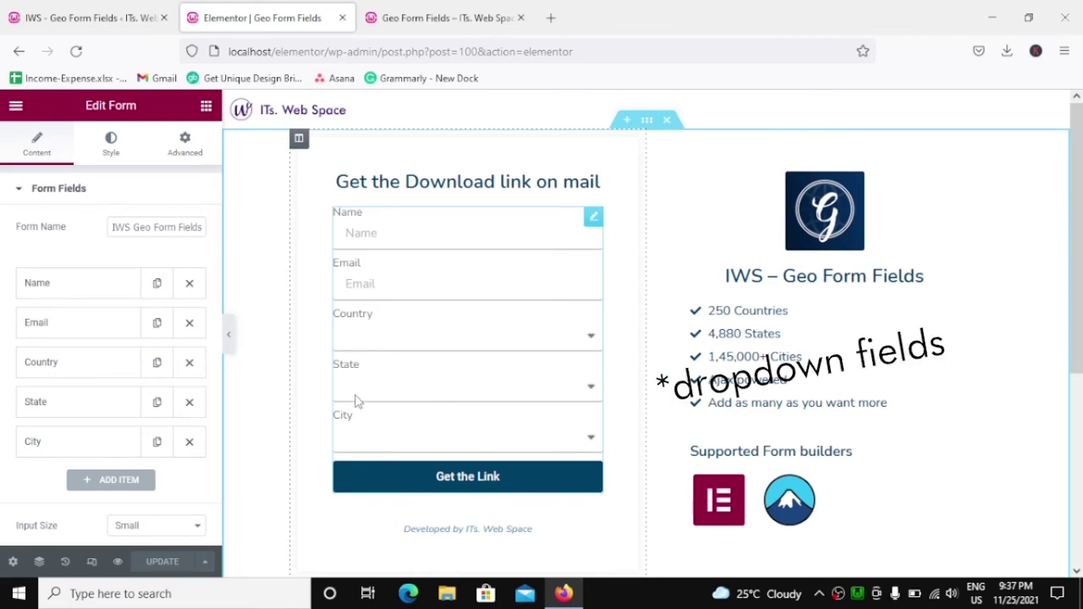
pyautogui.click(107, 361)
pyautogui.scroll(-4, 85, 331)
pyautogui.scroll(1, 70, 297)
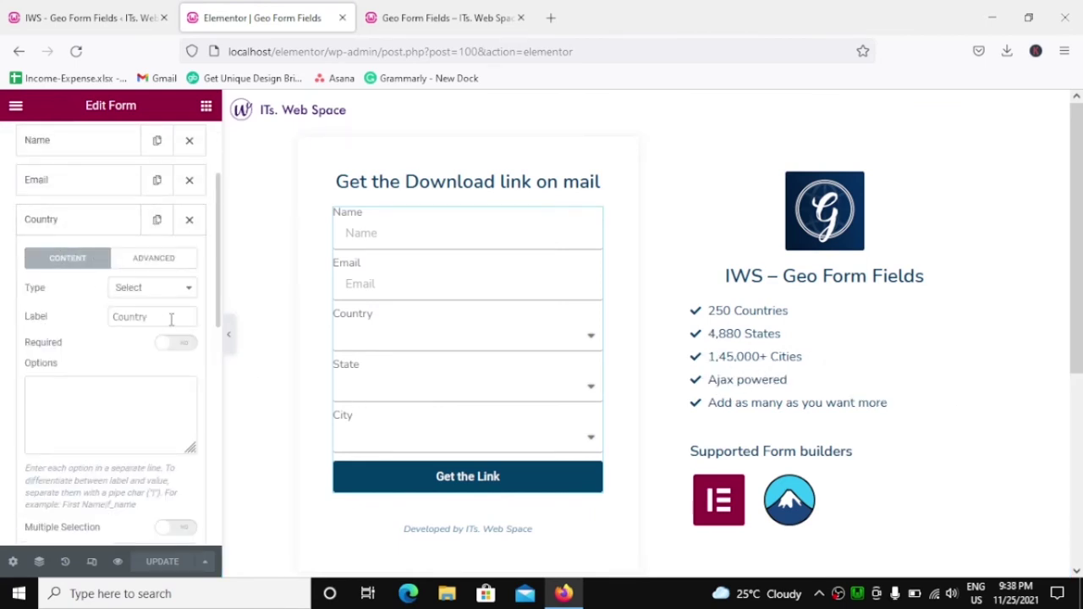
pyautogui.moveTo(171, 319); pyautogui.dragTo(96, 326)
pyautogui.click(84, 378)
pyautogui.click(151, 264)
pyautogui.doubleClick(184, 313)
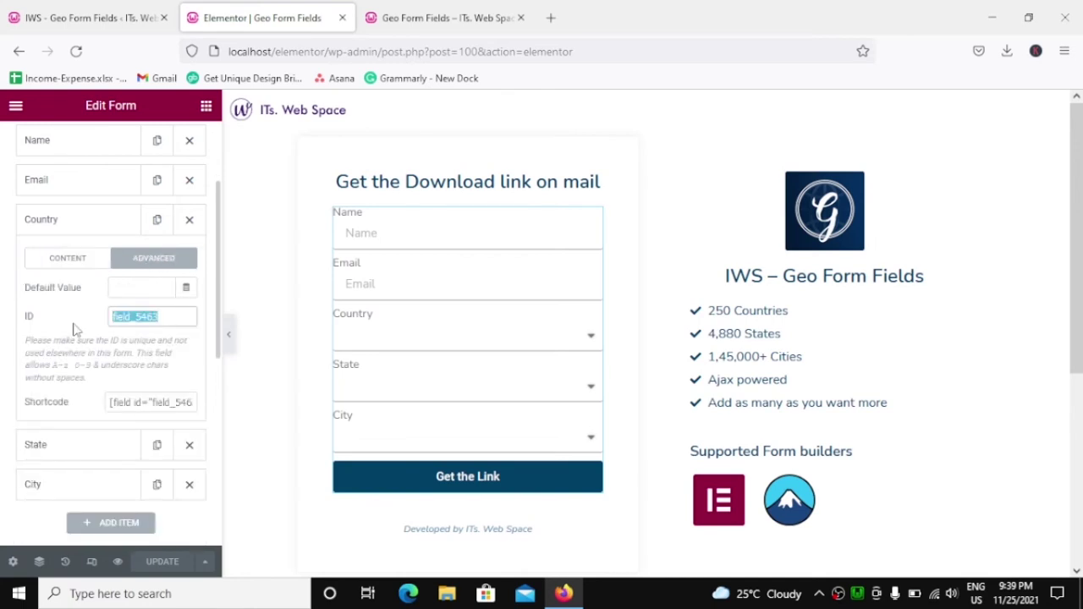
pyautogui.write('country')
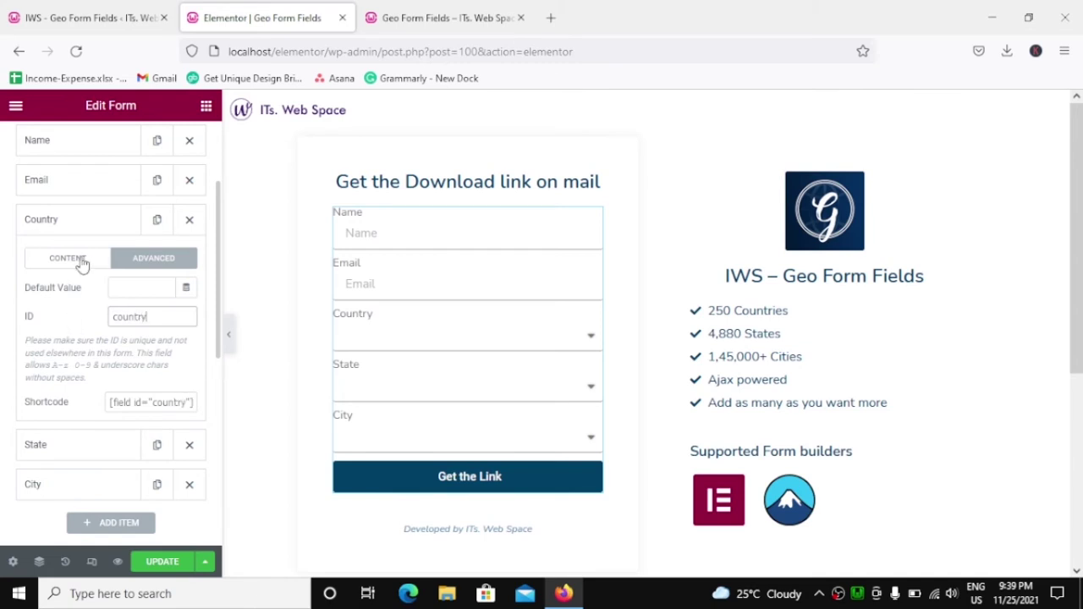
pyautogui.click(90, 229)
# Step: Change the State field's ID to 'states'
pyautogui.click(54, 262)
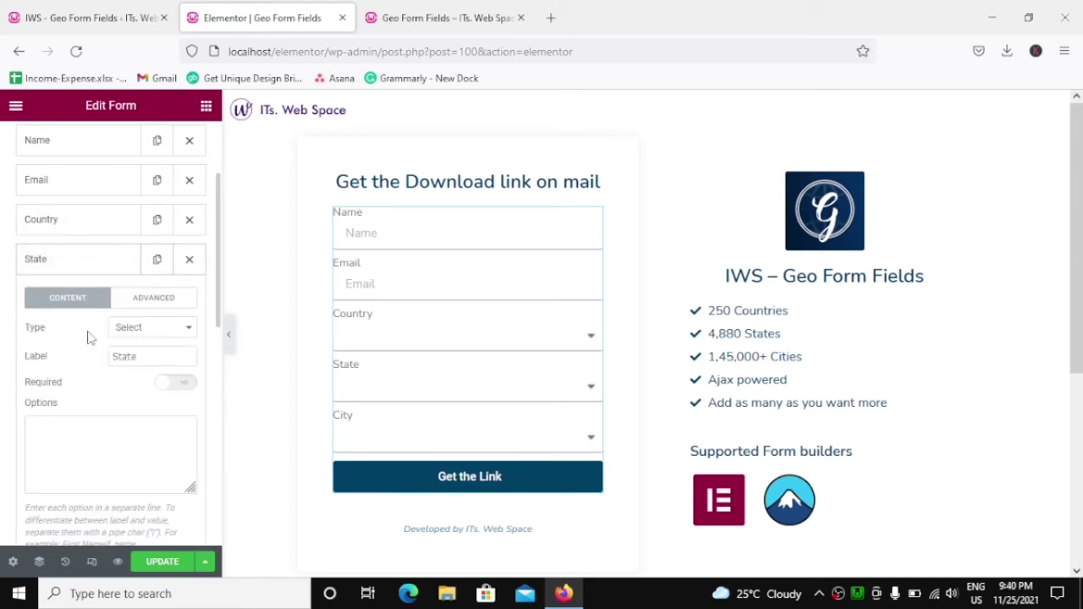
pyautogui.click(142, 301)
pyautogui.doubleClick(175, 356)
pyautogui.write('states')
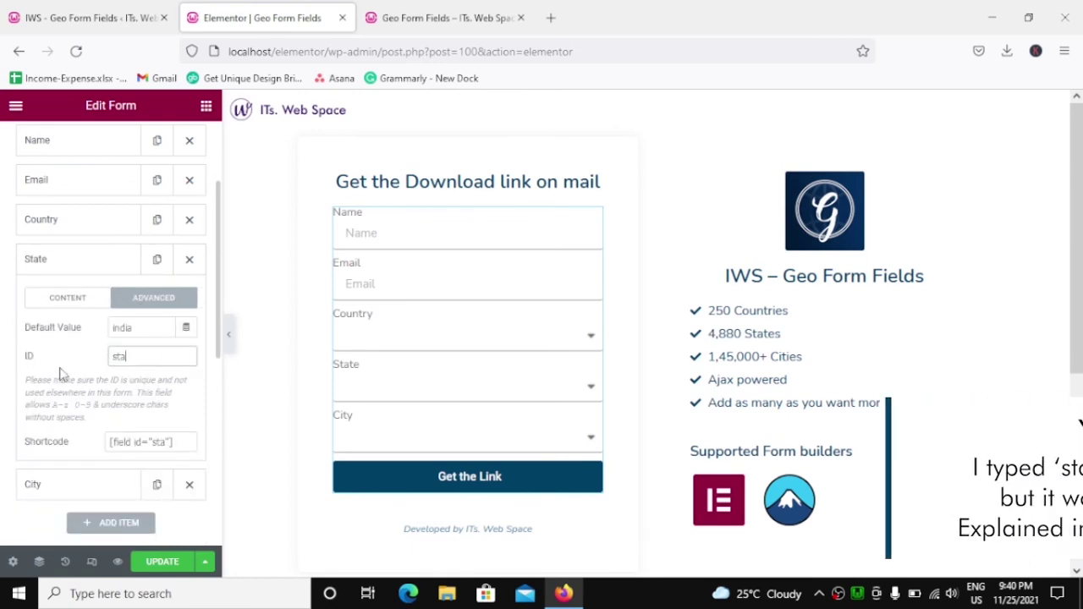
# Step: Set the City field's ID to 'city' and update the page
pyautogui.click(58, 261)
pyautogui.click(53, 301)
pyautogui.click(144, 338)
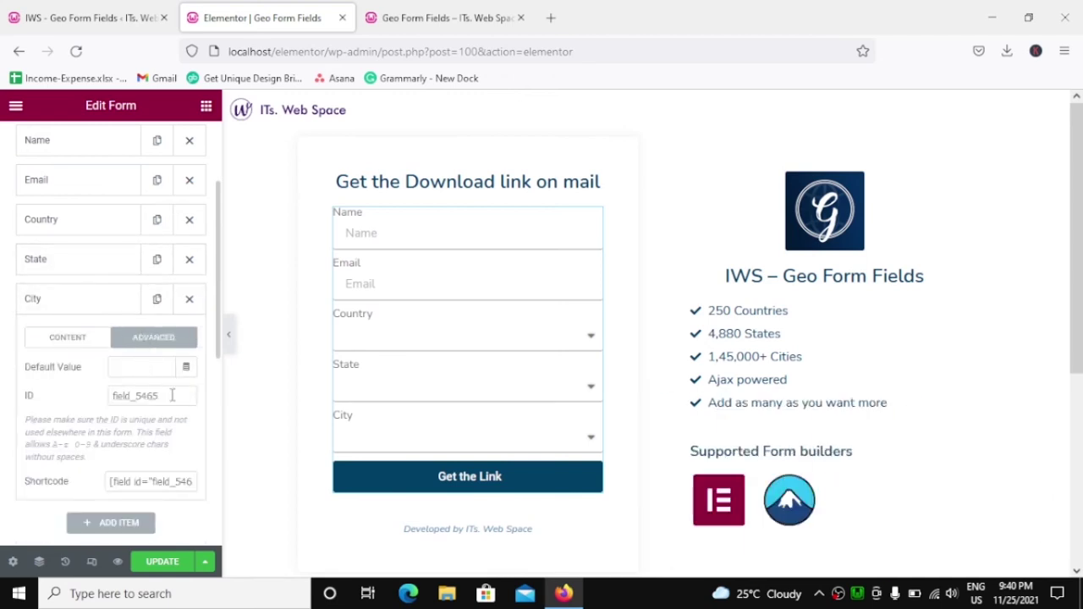
pyautogui.doubleClick(171, 395)
pyautogui.write('city')
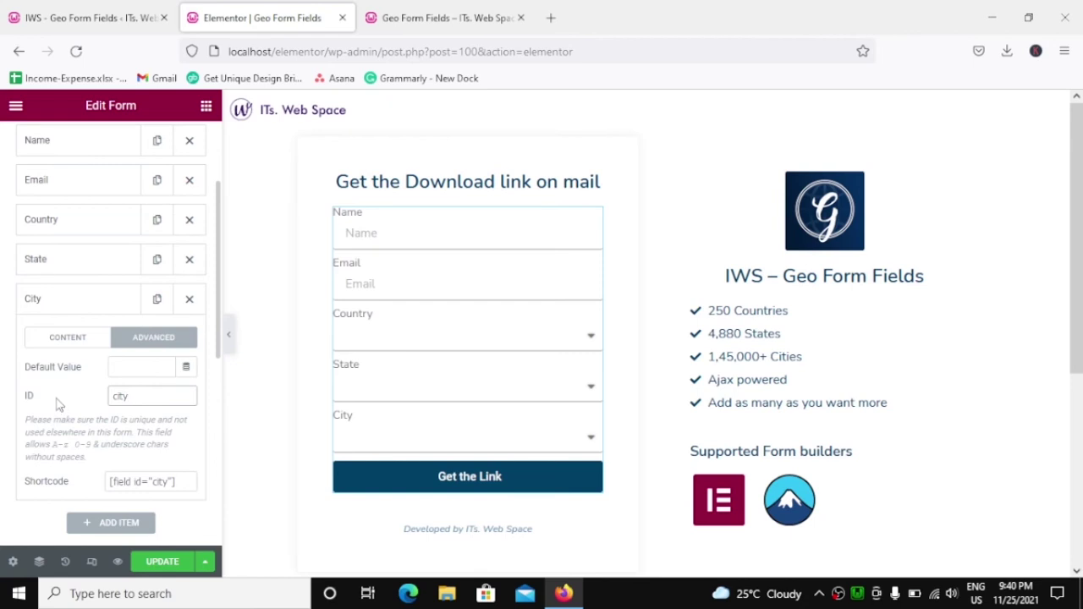
pyautogui.click(70, 311)
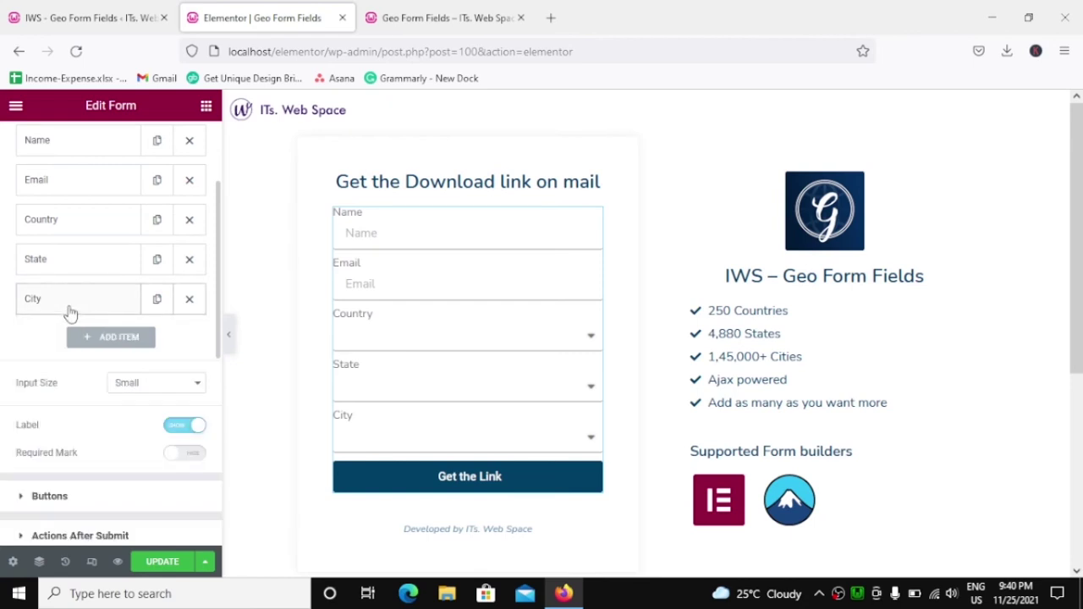
pyautogui.click(161, 562)
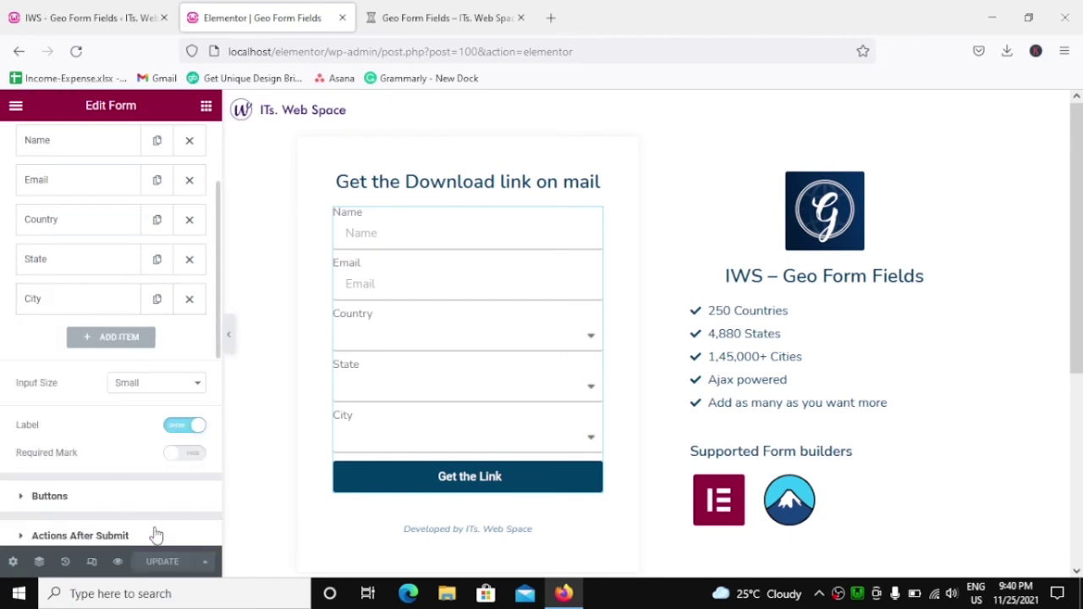
# Step: Choose India as the country on the form preview
pyautogui.click(423, 10)
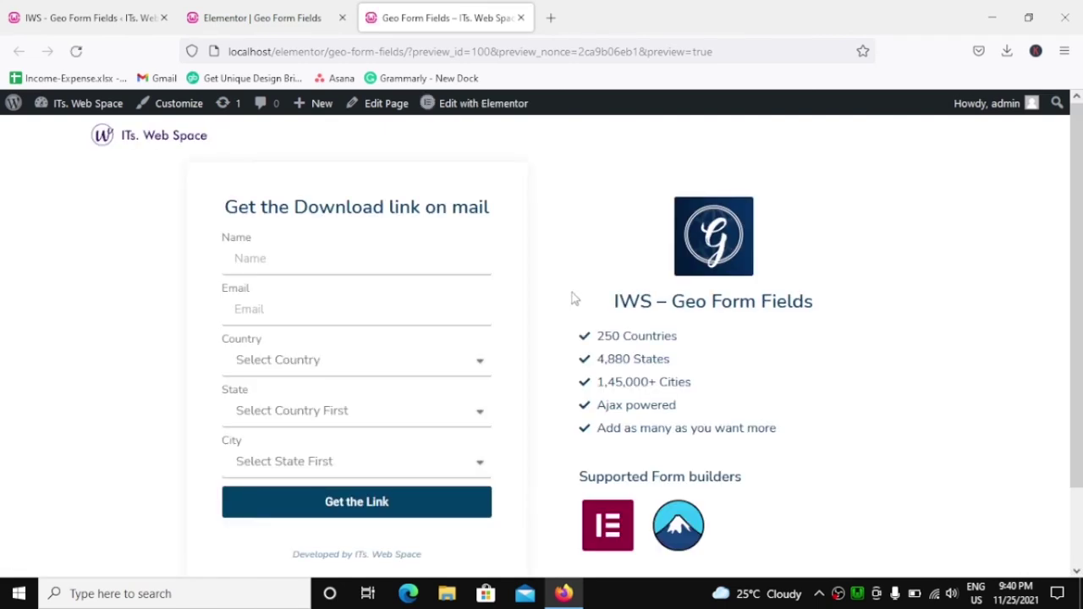
pyautogui.click(347, 370)
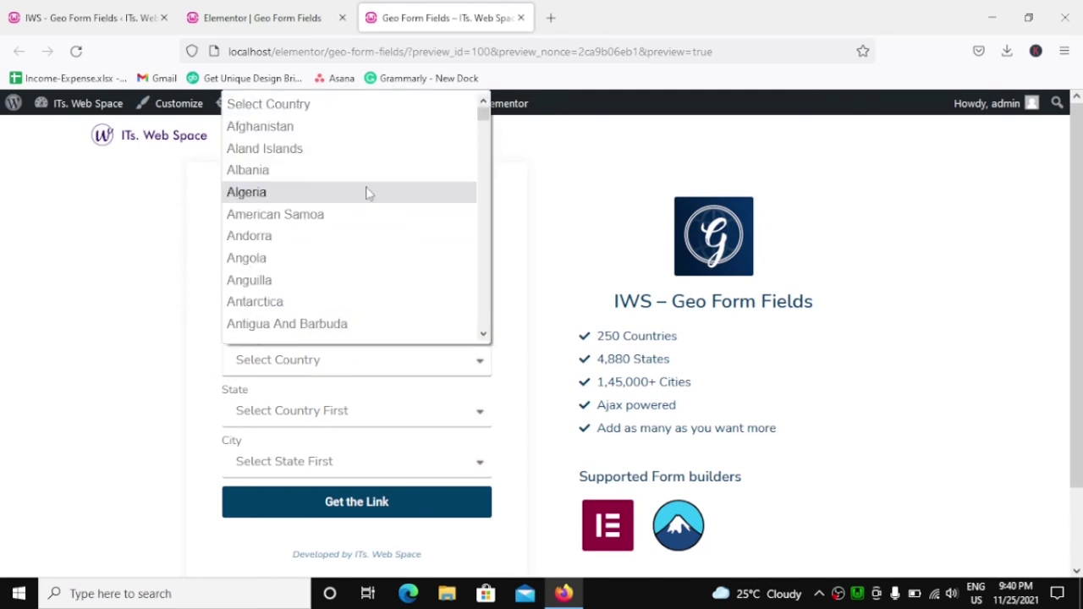
pyautogui.scroll(-20, 367, 207)
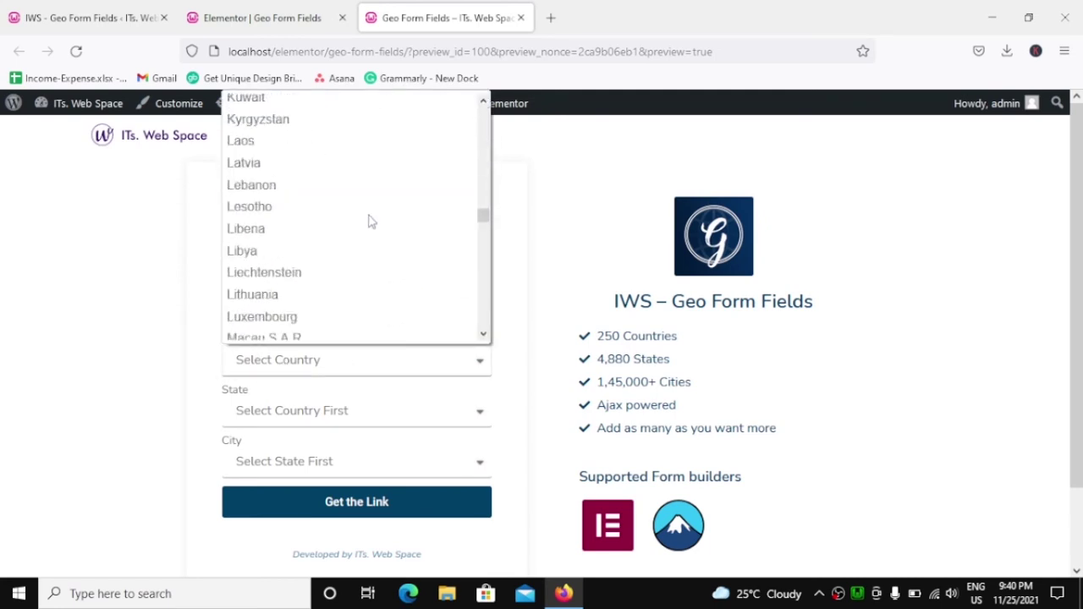
pyautogui.scroll(-8, 368, 223)
pyautogui.scroll(20, 368, 229)
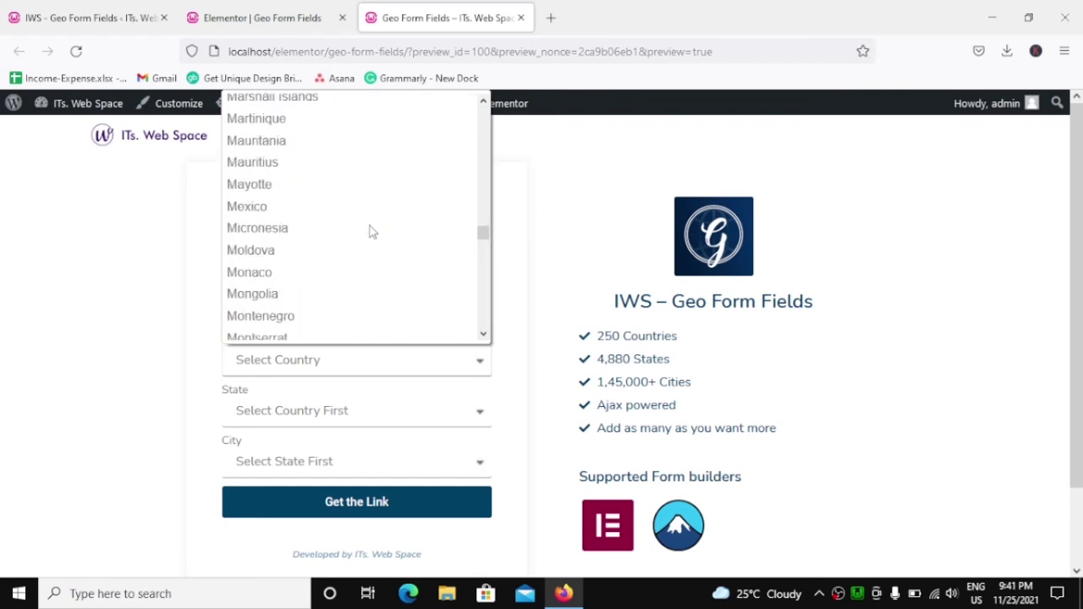
pyautogui.scroll(-4, 370, 236)
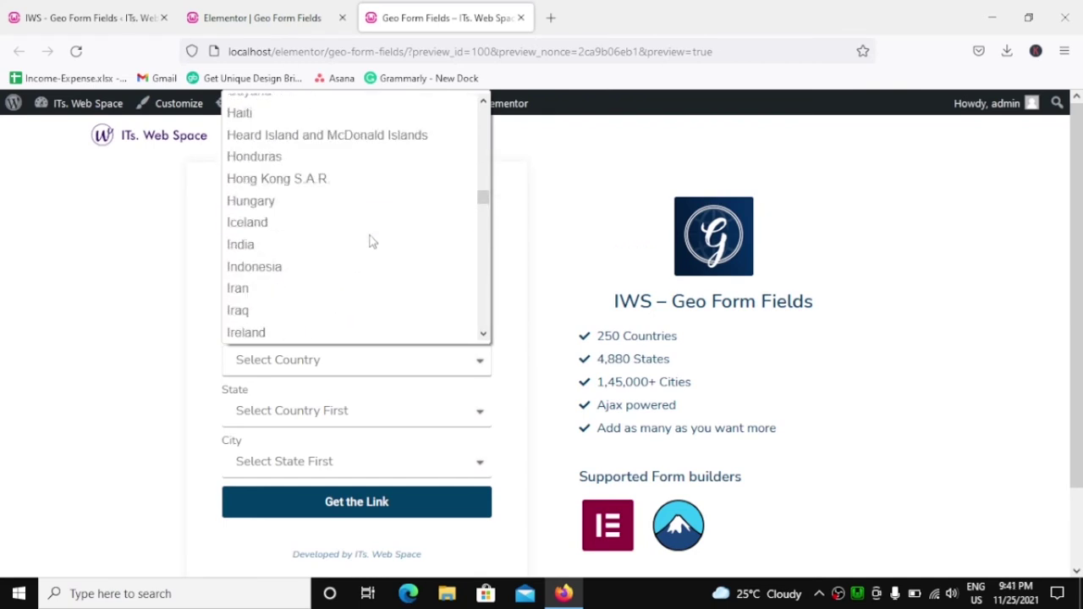
pyautogui.click(259, 245)
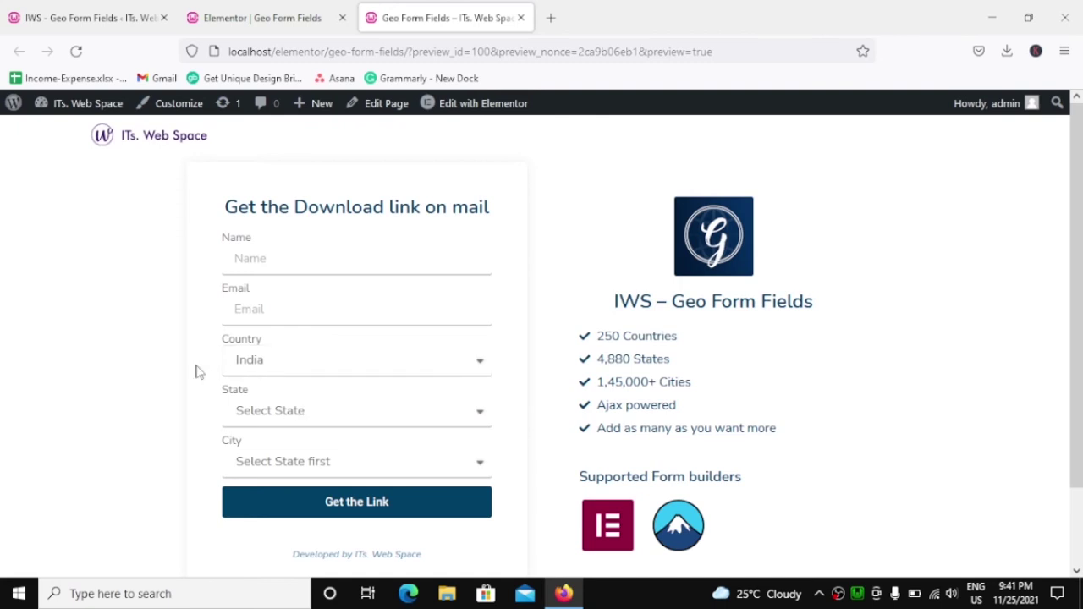
# Step: Check the state and city lists, then choose Gujarat as the state
pyautogui.click(271, 414)
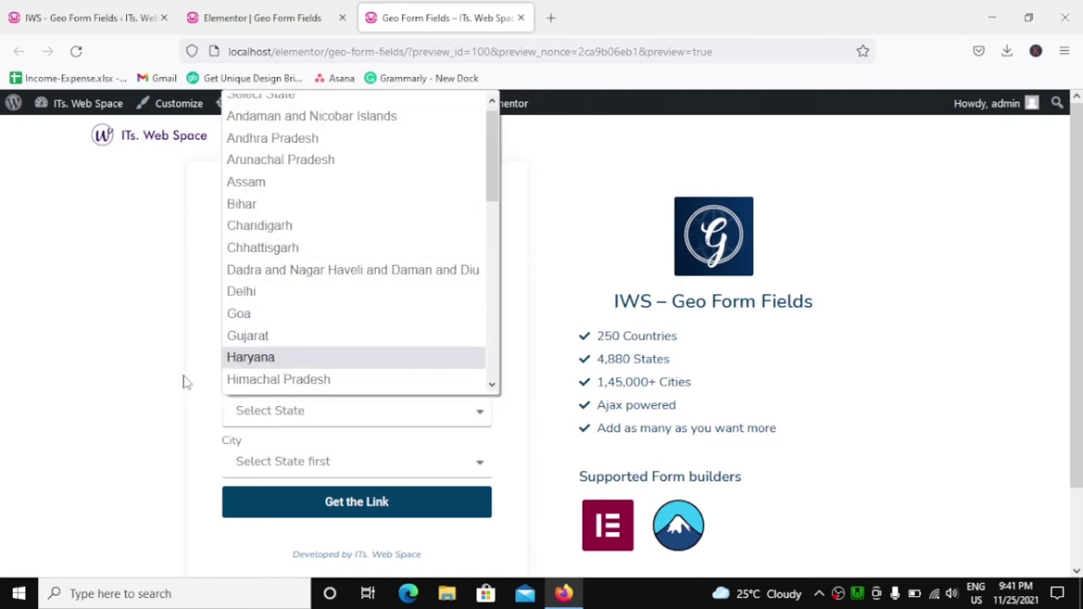
pyautogui.click(200, 413)
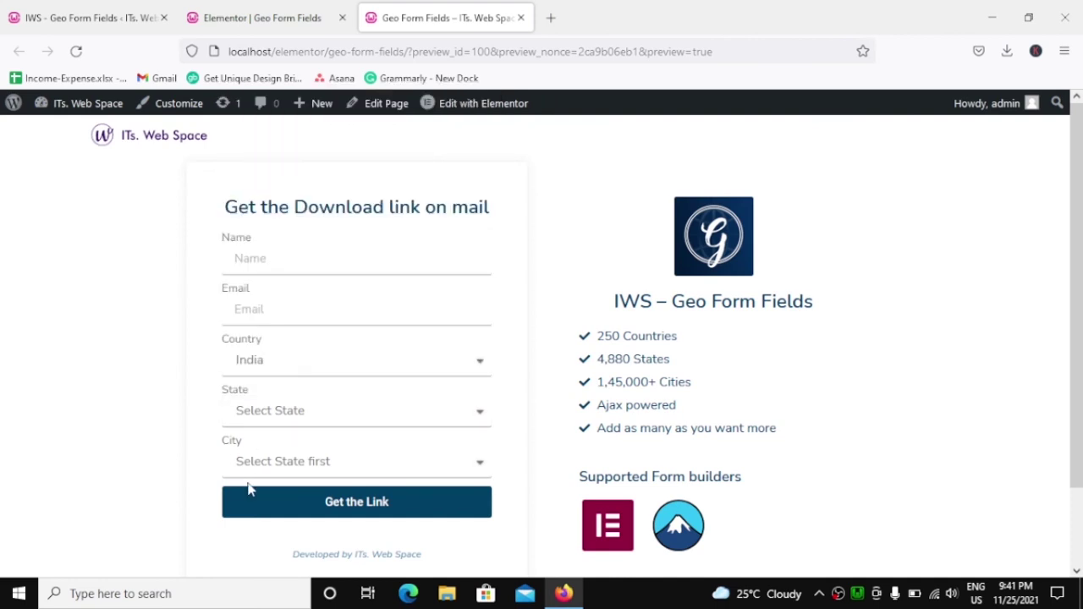
pyautogui.click(256, 472)
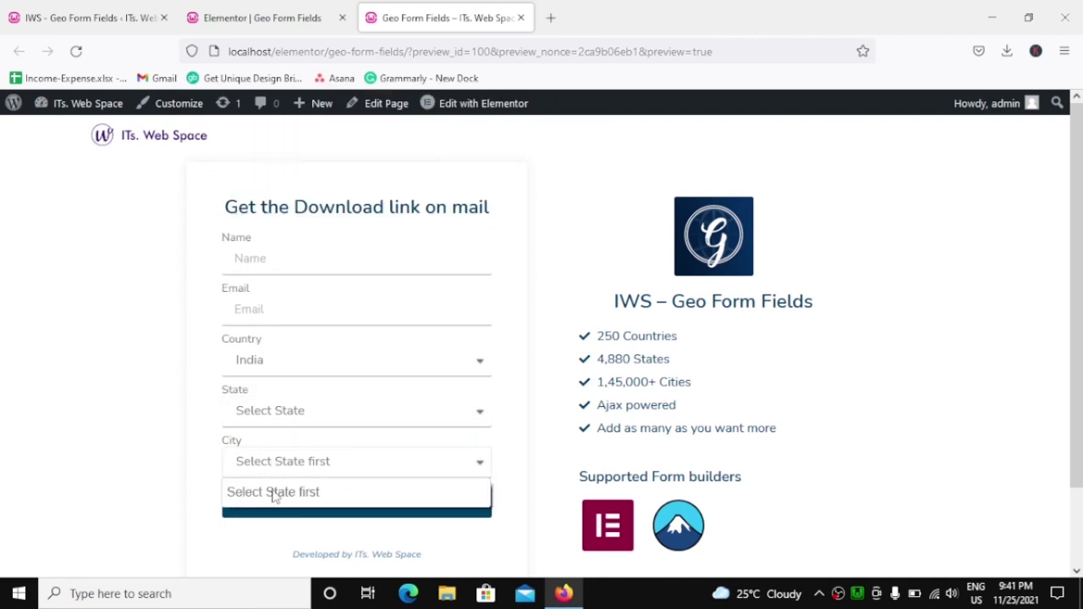
pyautogui.click(205, 449)
pyautogui.click(266, 417)
pyautogui.scroll(-5, 330, 254)
pyautogui.scroll(5, 329, 254)
pyautogui.click(272, 350)
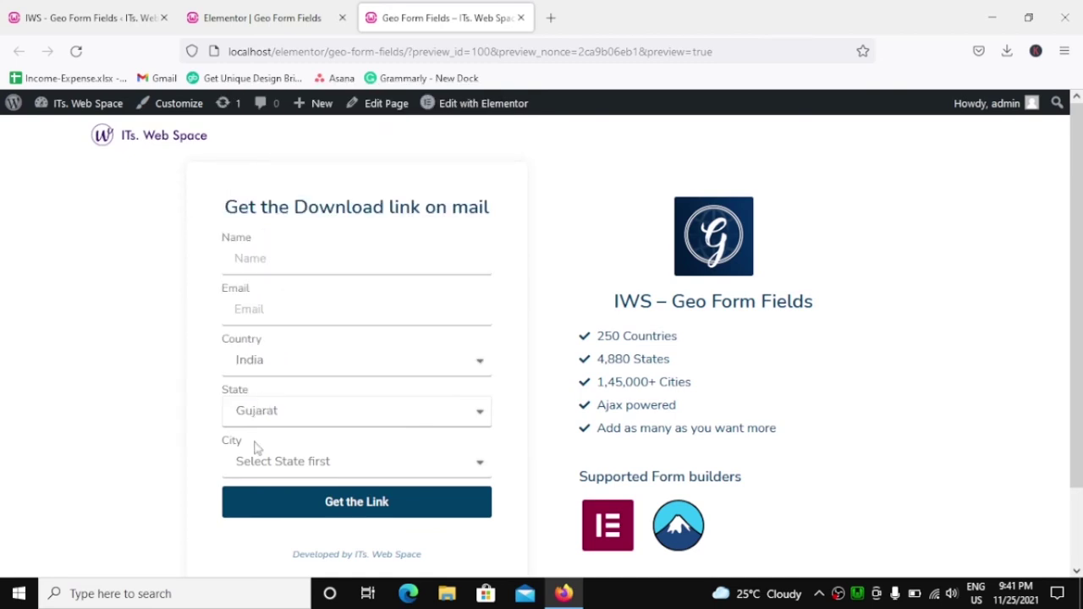
# Step: Choose Anjar from the Gujarat city list
pyautogui.click(256, 457)
pyautogui.scroll(-5, 330, 321)
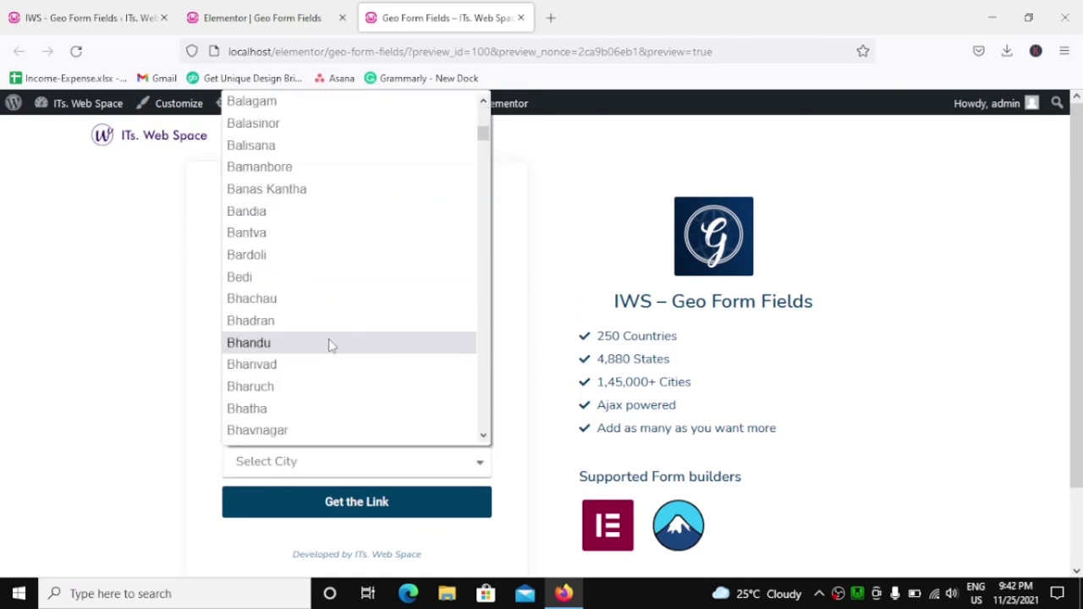
pyautogui.scroll(-2, 330, 343)
pyautogui.scroll(5, 333, 343)
pyautogui.click(295, 373)
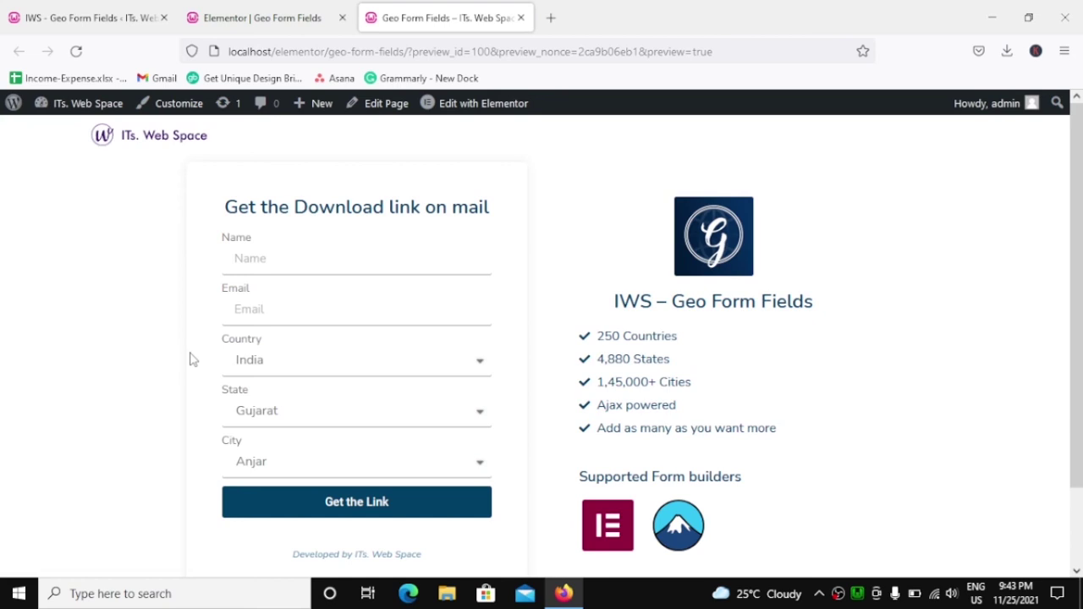
# Step: Switch over to the Geo Form Fields settings tab
pyautogui.hotkey('ctrl', 'Tab')
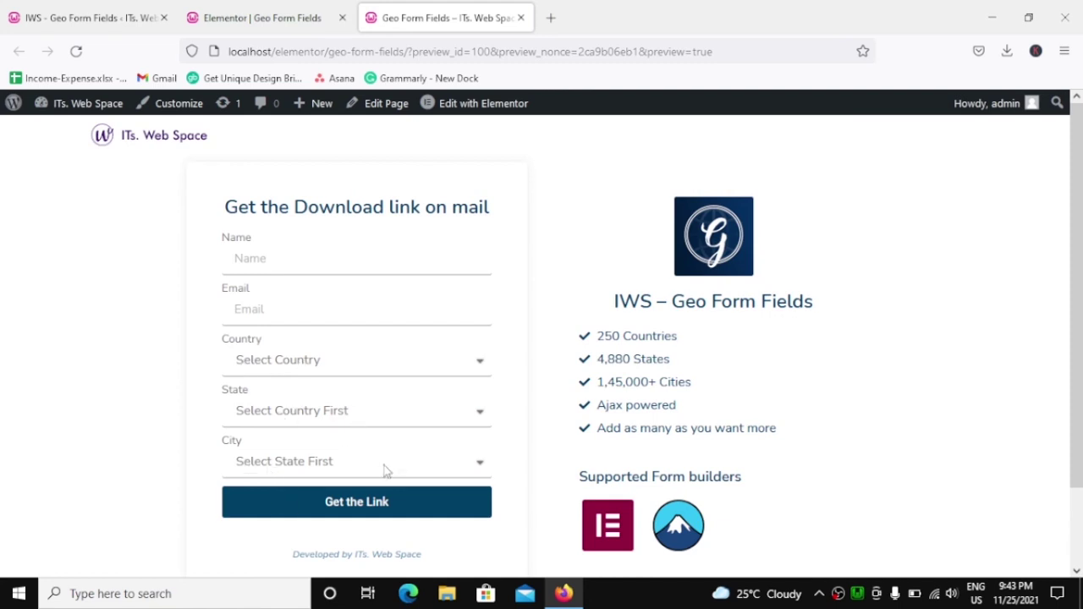
# Step: Change the Label for Country to 'Nation', save, and reload the preview to show Select Nation
pyautogui.click(28, 8)
pyautogui.click(242, 346)
pyautogui.hotkey('ctrl', 'a')
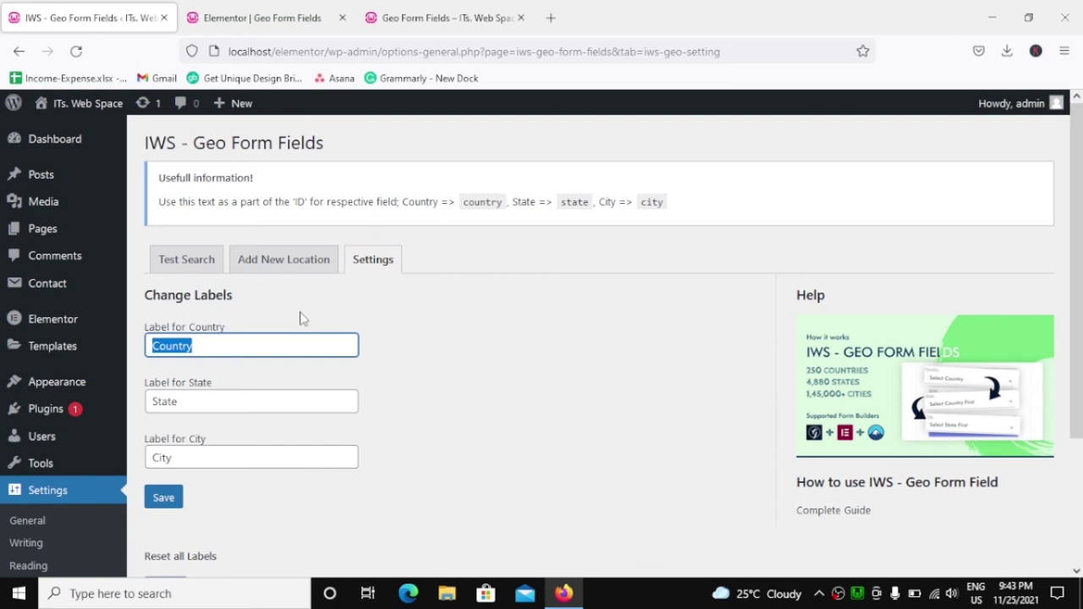
pyautogui.write('Nation')
pyautogui.click(515, 406)
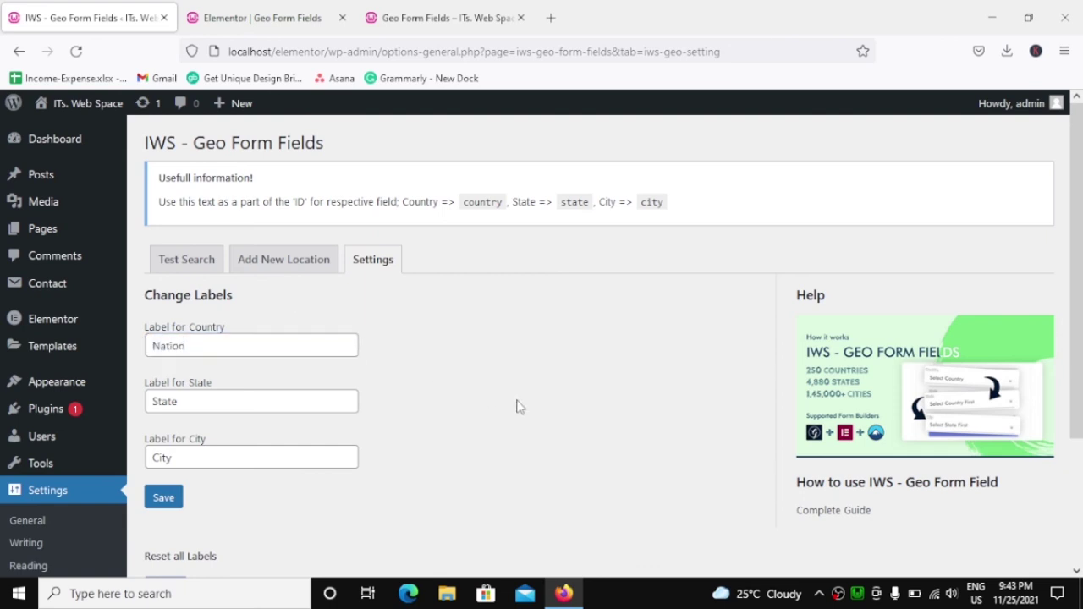
pyautogui.click(167, 501)
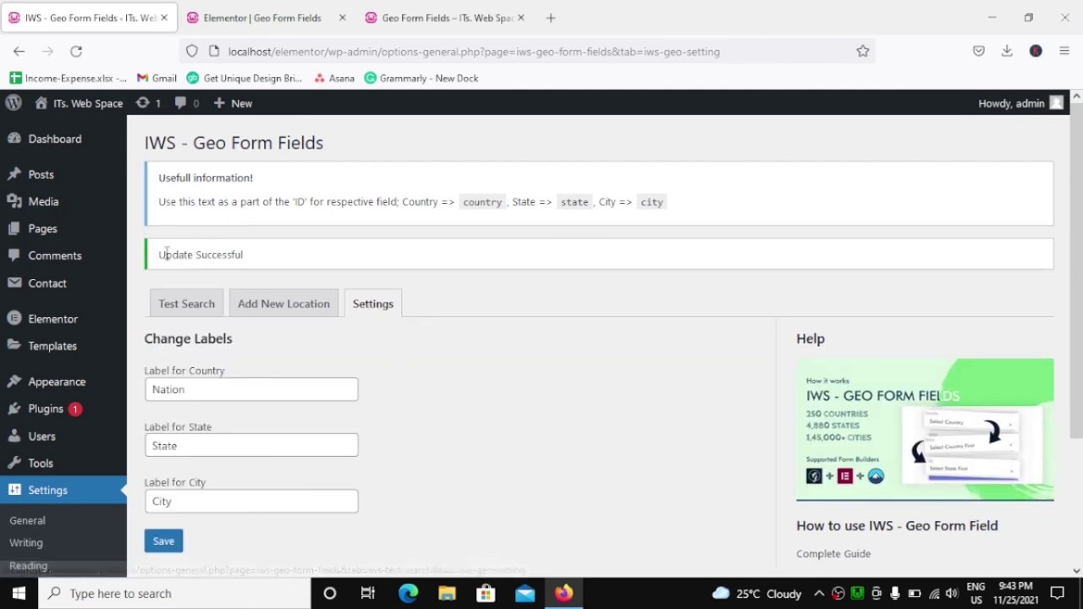
pyautogui.tripleClick(192, 254)
pyautogui.click(282, 265)
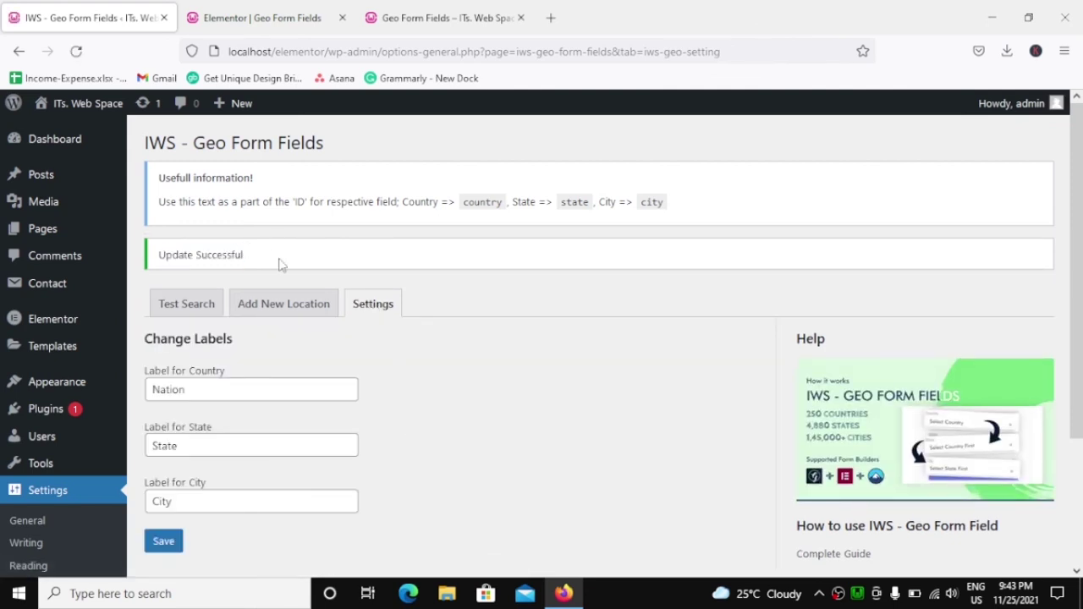
pyautogui.click(440, 15)
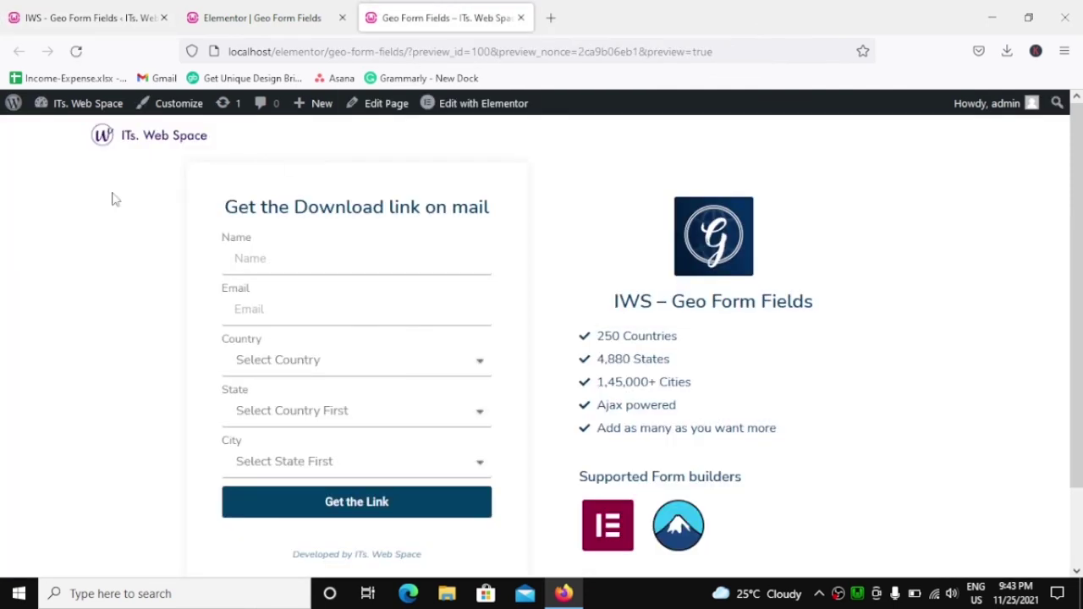
pyautogui.click(75, 51)
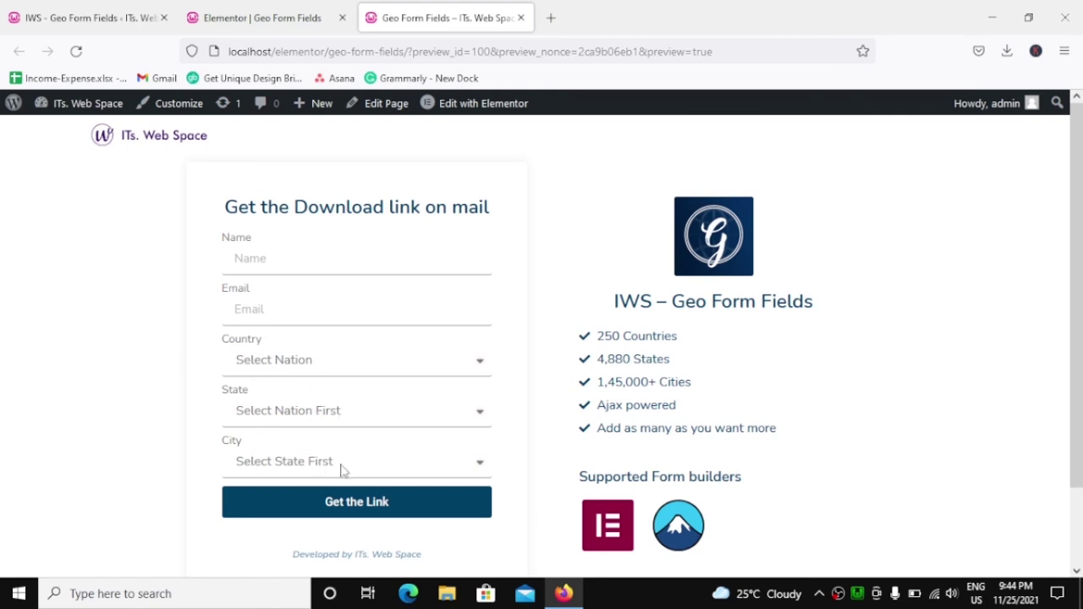
# Step: Back on the Geo Form Fields settings, use Reset under 'Reset all Labels' to restore the default labels
pyautogui.hotkey('ctrl', 'Tab')
pyautogui.scroll(-3, 414, 338)
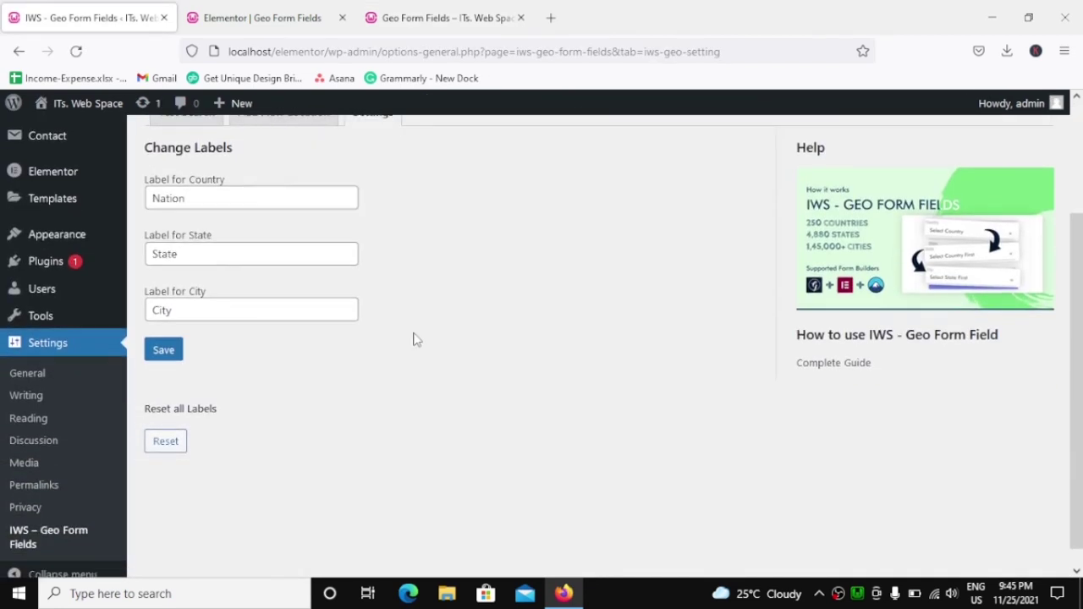
pyautogui.scroll(3, 253, 415)
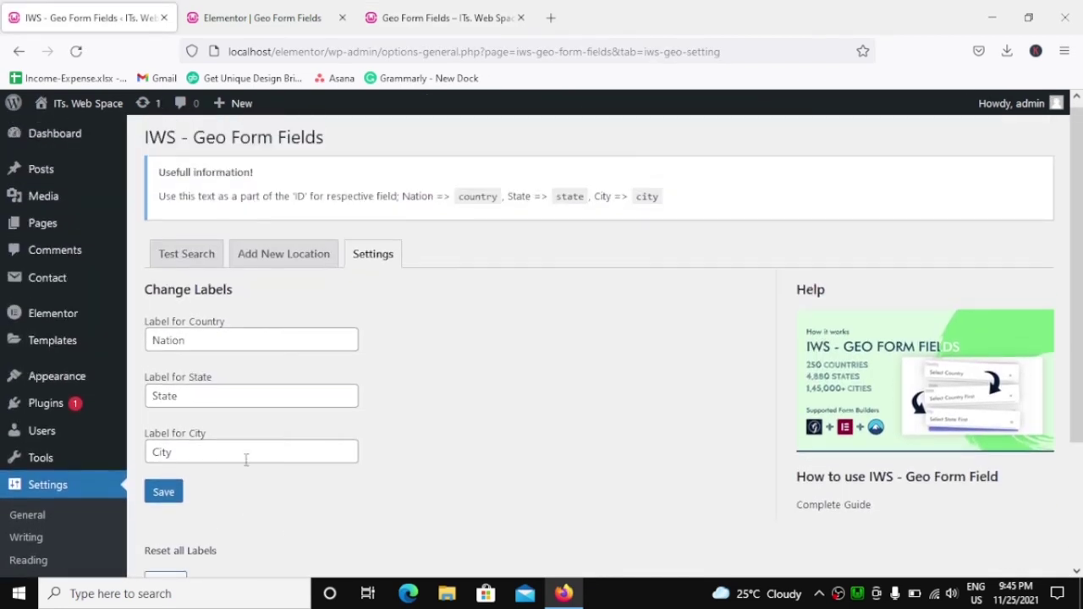
pyautogui.scroll(-3, 220, 480)
pyautogui.click(166, 423)
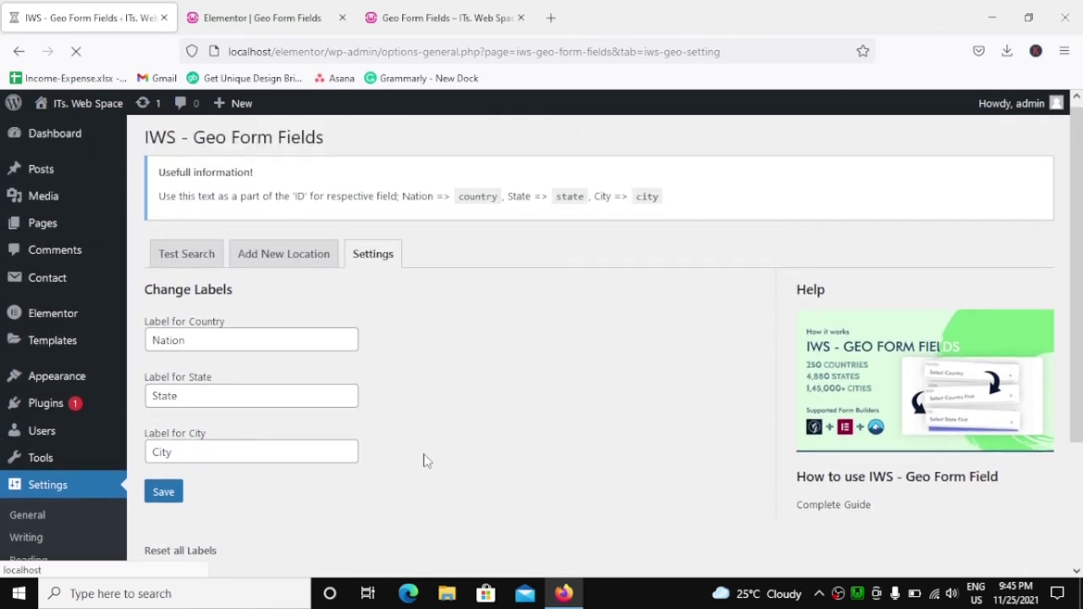